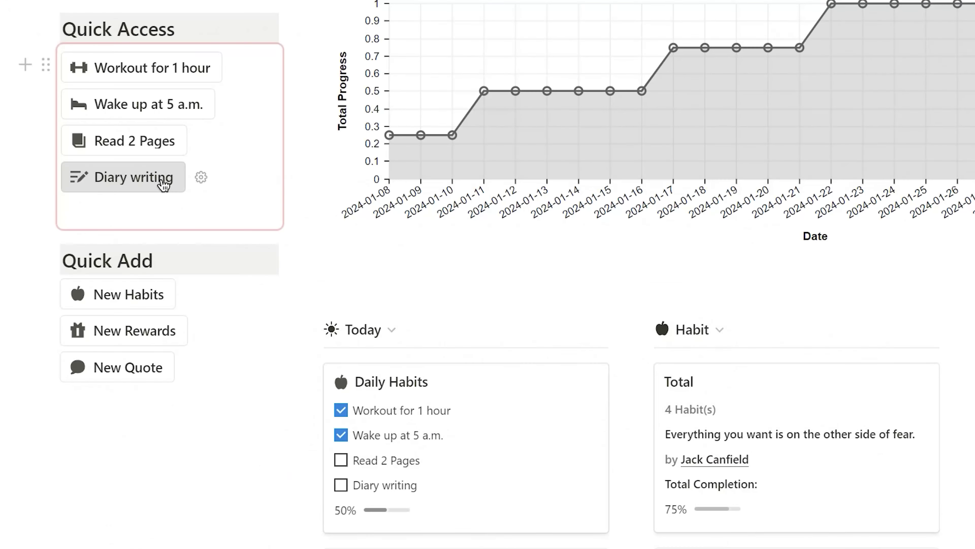
Step: Log Diary writing, peek at the Jan 8-14 and Jan 15-21 weekly reports, and link the Quality quote
left_click(164, 185)
left_click(636, 380)
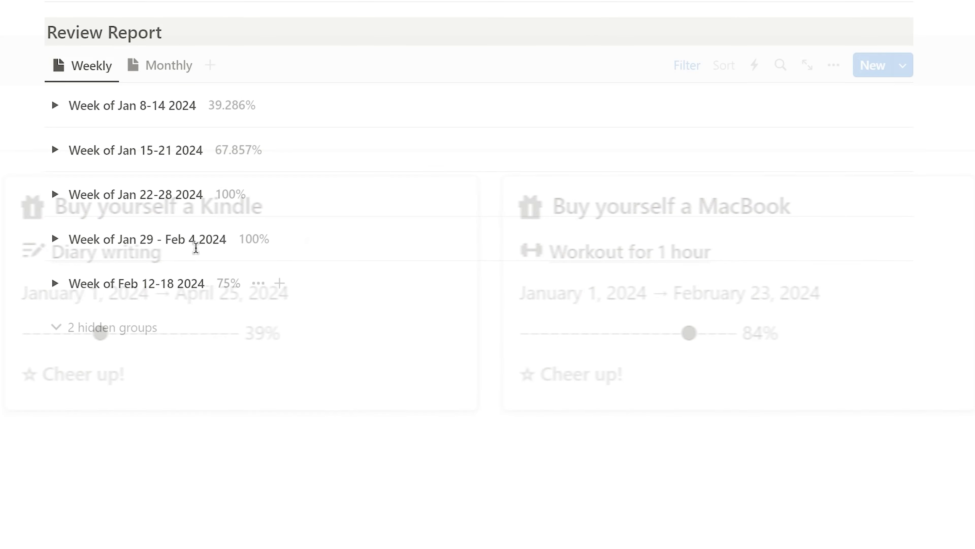
left_click(57, 104)
left_click(58, 104)
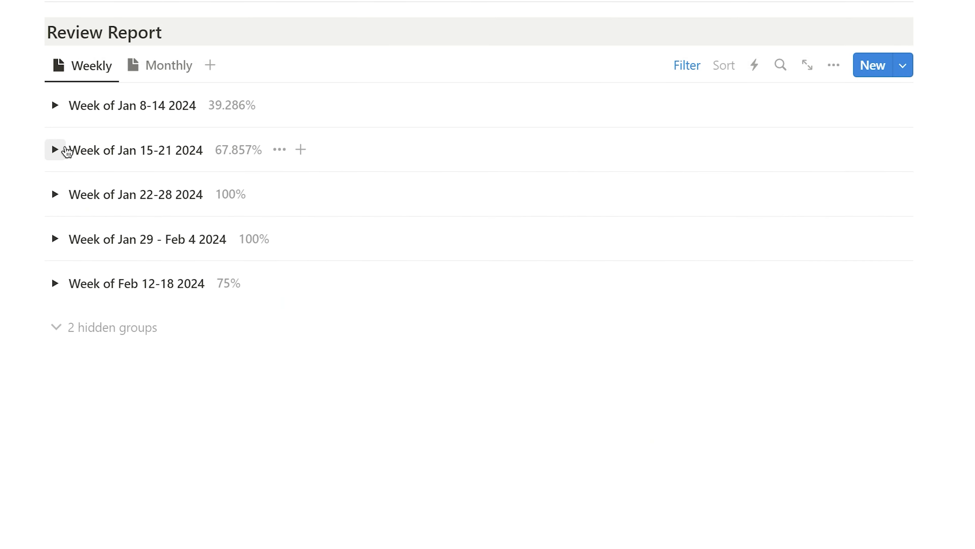
left_click(58, 150)
left_click(58, 150)
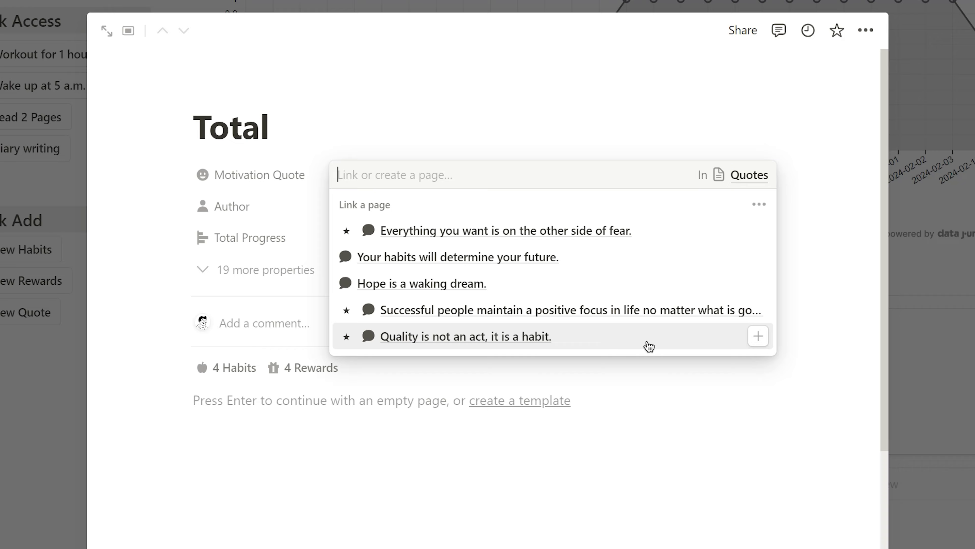
left_click(648, 343)
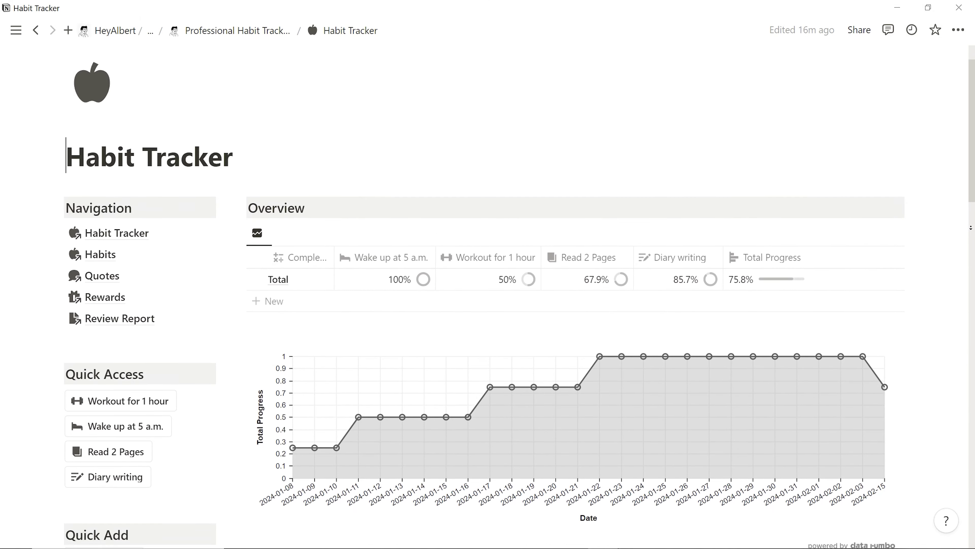
Step: Scroll past the Overview chart down to the Today, Habit and Reward summary cards
scroll(488, 274, "down", 3)
scroll(487, 275, "down", 8)
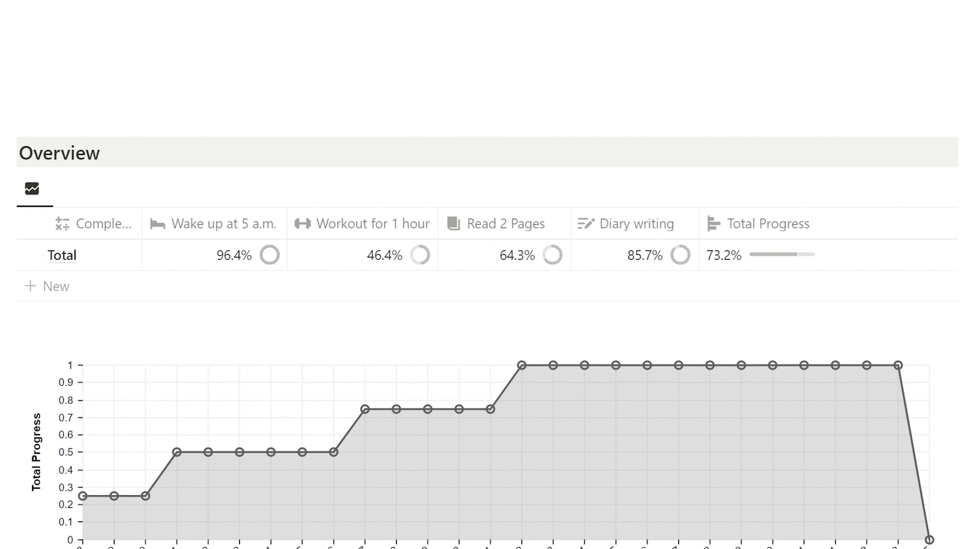
scroll(487, 274, "down", 10)
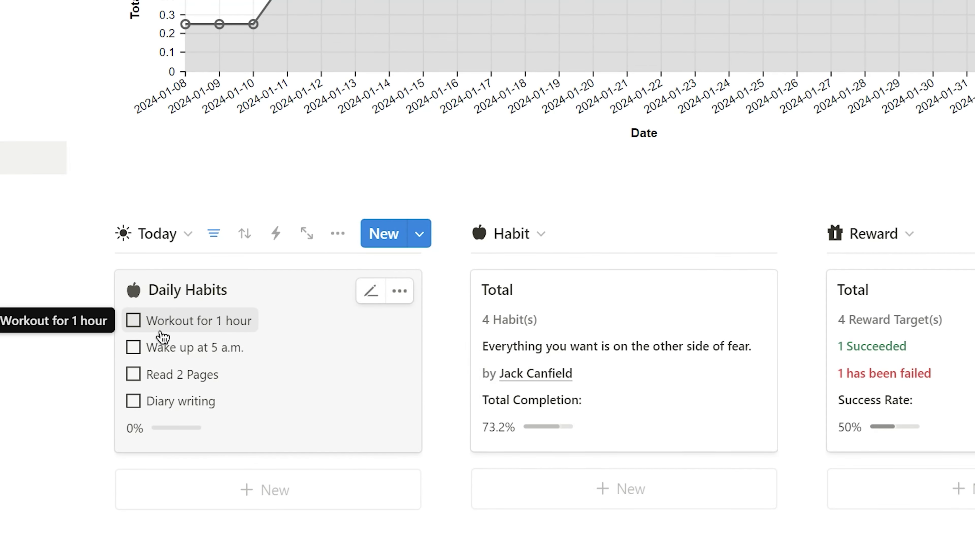
Step: Check Workout for 1 hour and Wake up at 5 a.m., and log Diary writing for today
left_click(275, 340)
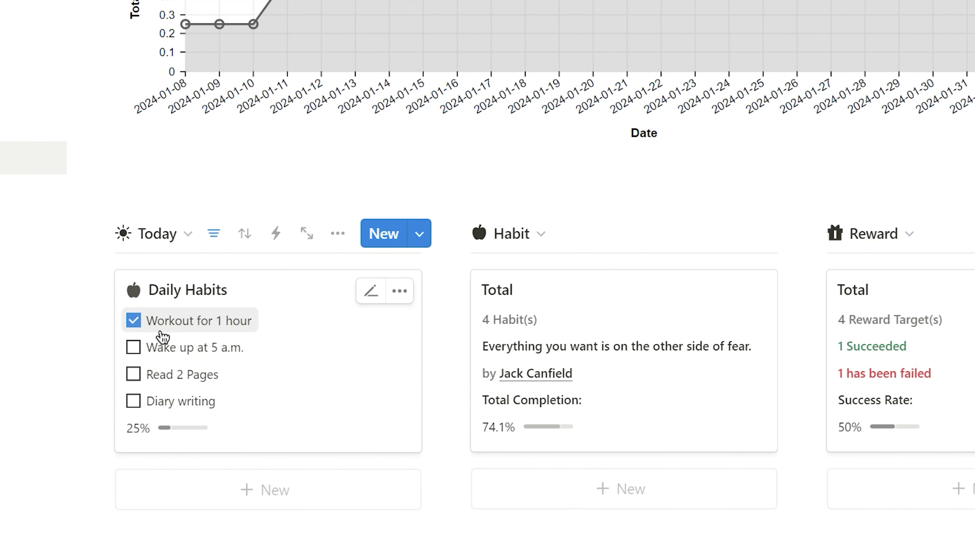
left_click(145, 353)
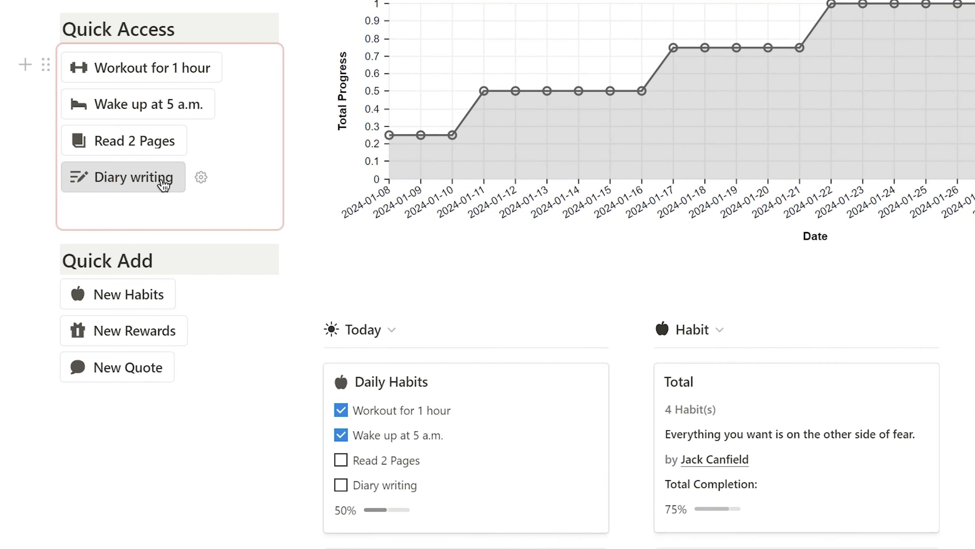
left_click(163, 186)
left_click(635, 381)
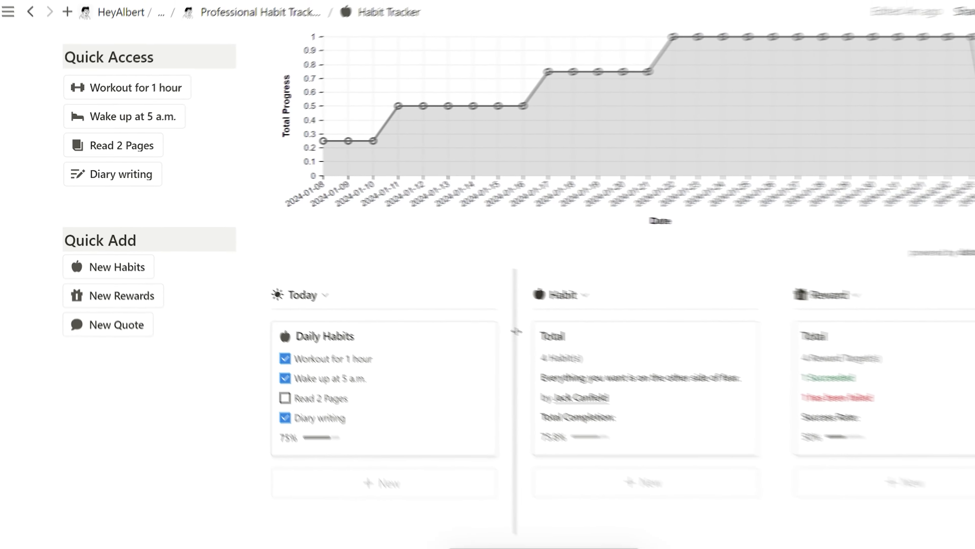
scroll(462, 310, "up", 3)
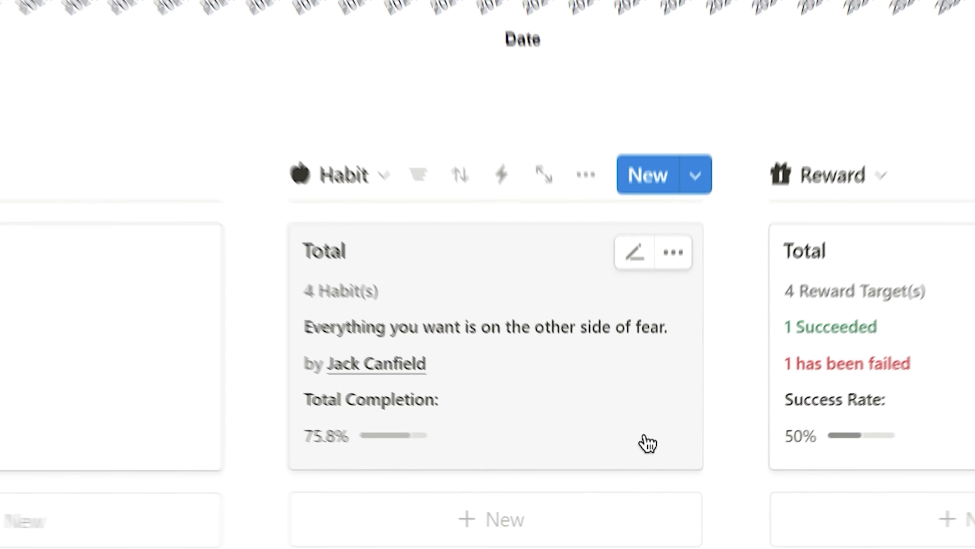
Step: Replace the Total page's Motivation Quote with Aristotle's 'Quality is not an act, it is a habit.'
left_click(648, 443)
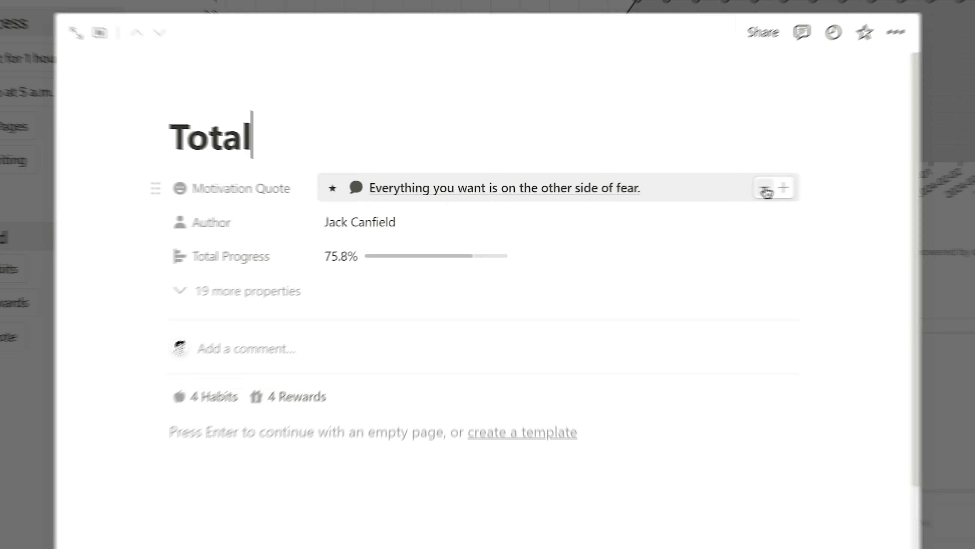
left_click(696, 194)
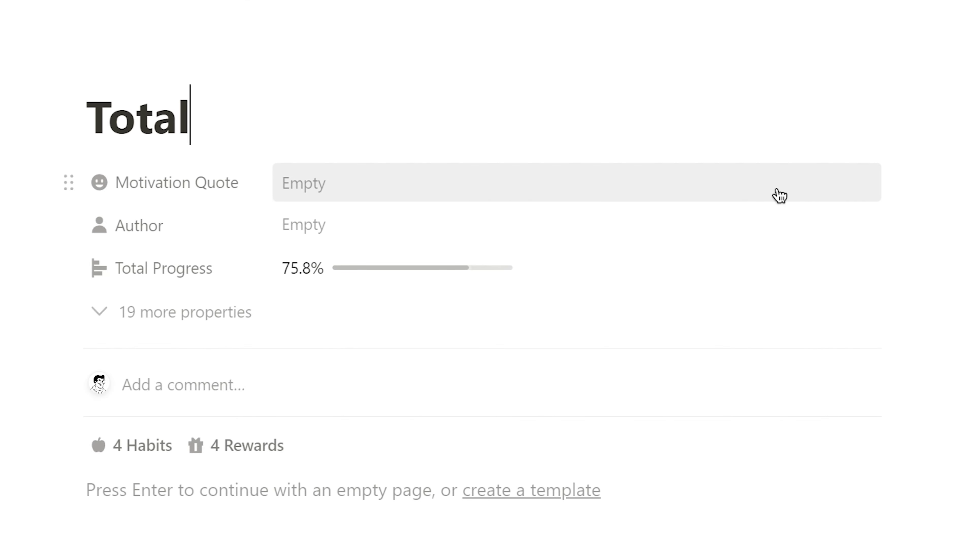
left_click(641, 199)
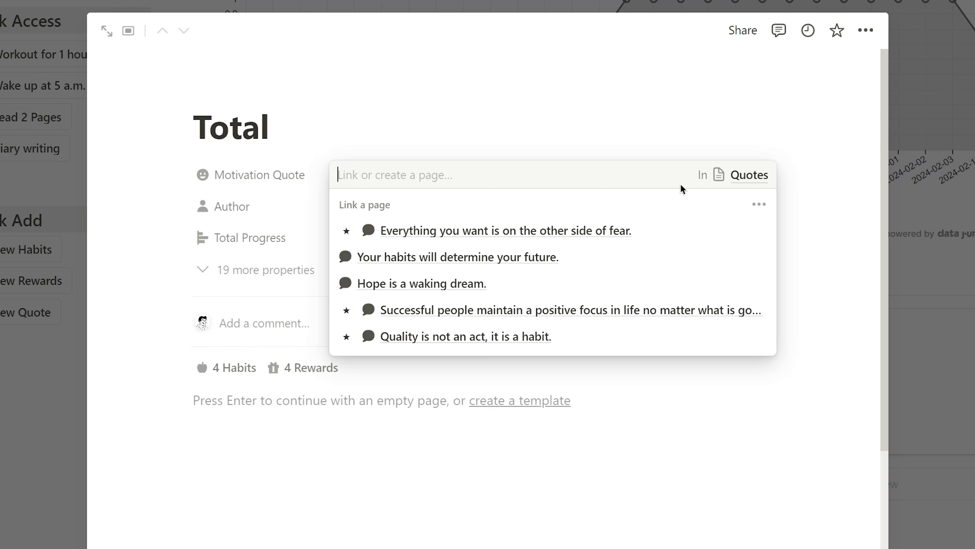
left_click(649, 346)
key("Escape")
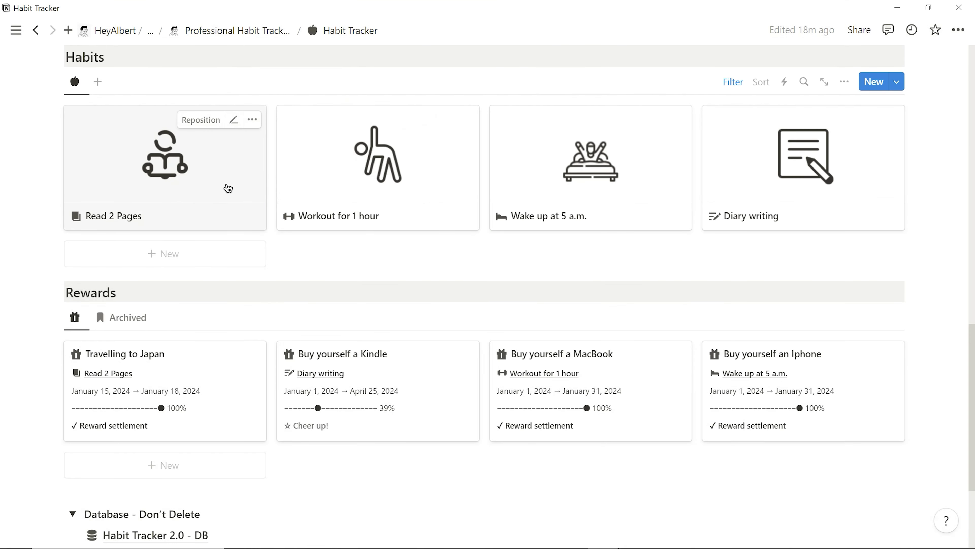
Step: Under Read 2 Pages, create a 'Buy yourself a Kindle' target reward with a 90% target percentage
left_click(227, 188)
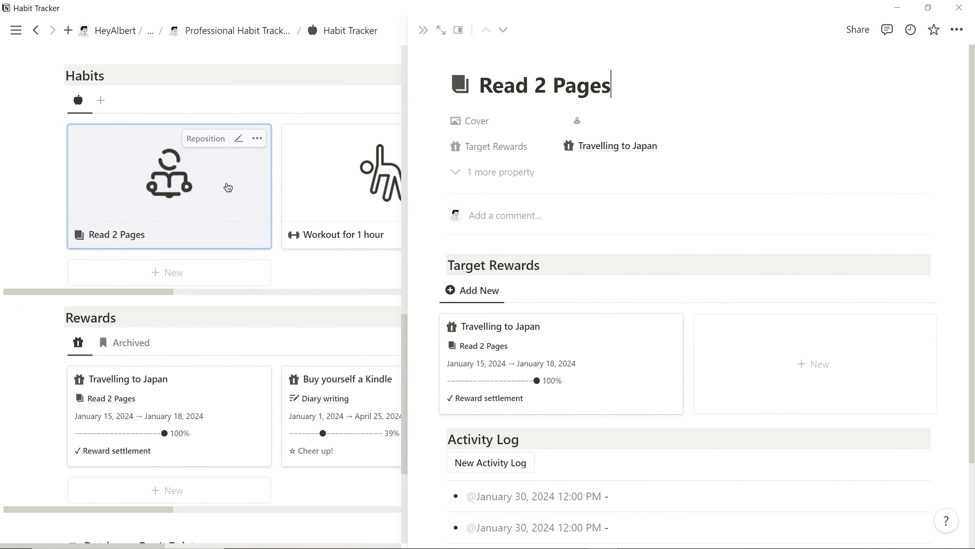
left_click(786, 362)
type("Buy yourself a Kindle")
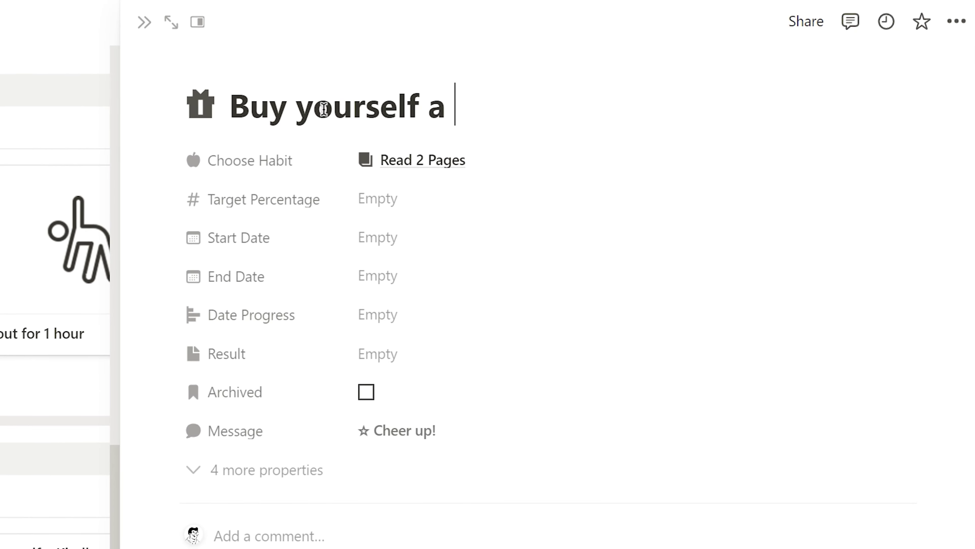
left_click(422, 207)
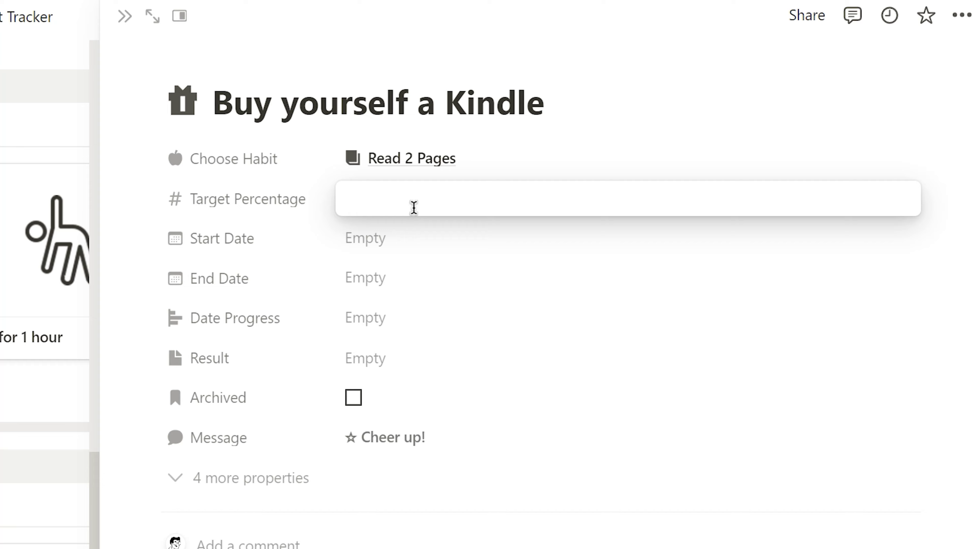
key("Return")
Step: Set the reward to run from February 12 to February 15, 2024
left_click(399, 238)
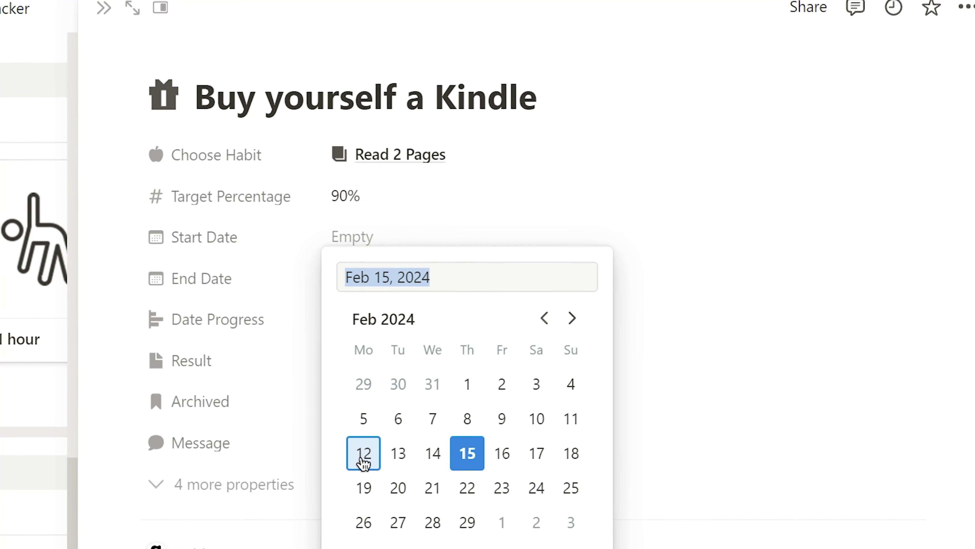
left_click(373, 450)
left_click(433, 292)
left_click(459, 525)
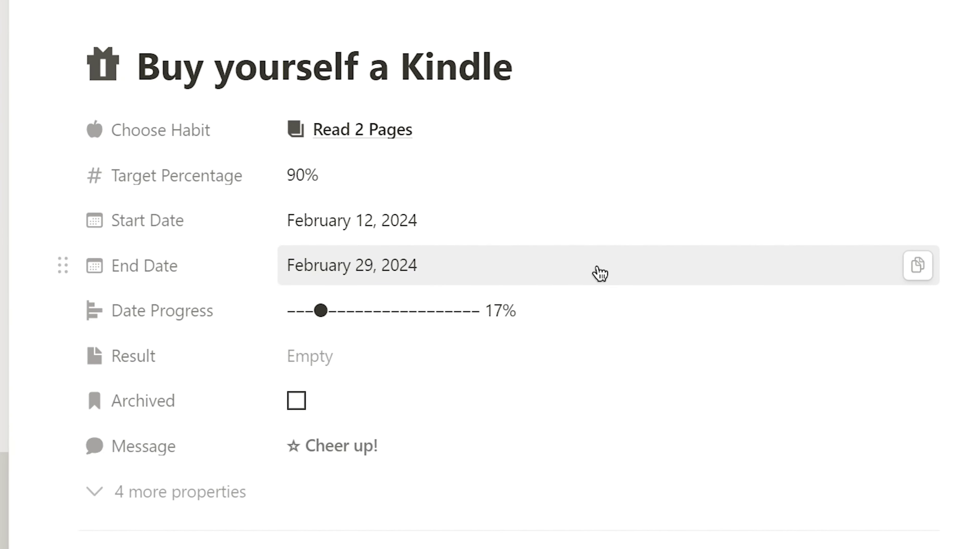
left_click(603, 278)
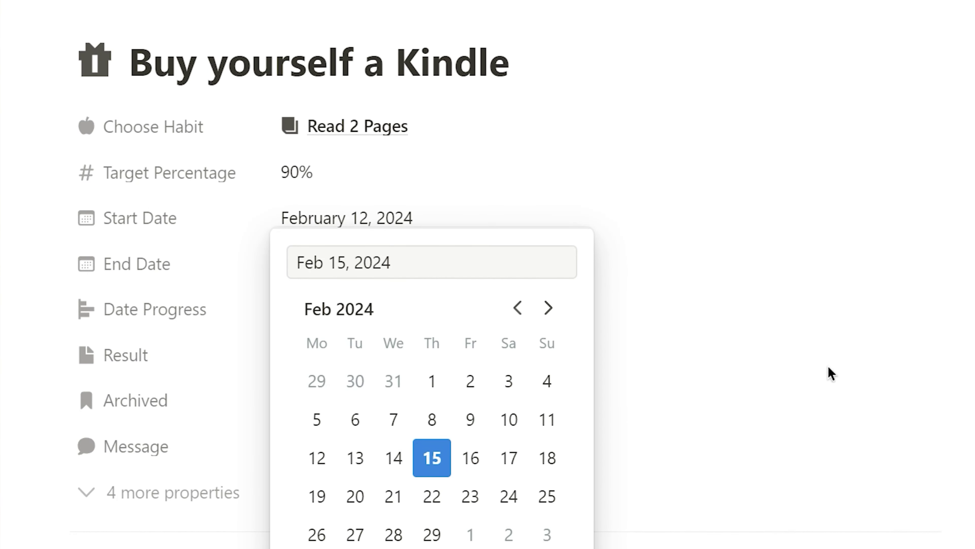
left_click(926, 543)
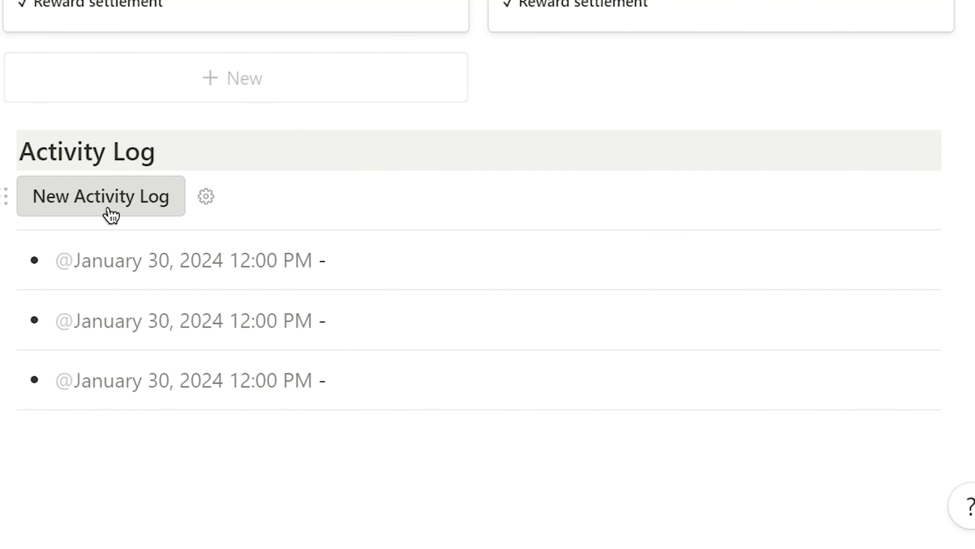
Step: Add two new Activity Log entries stamped Today 2:02 PM
left_click(111, 216)
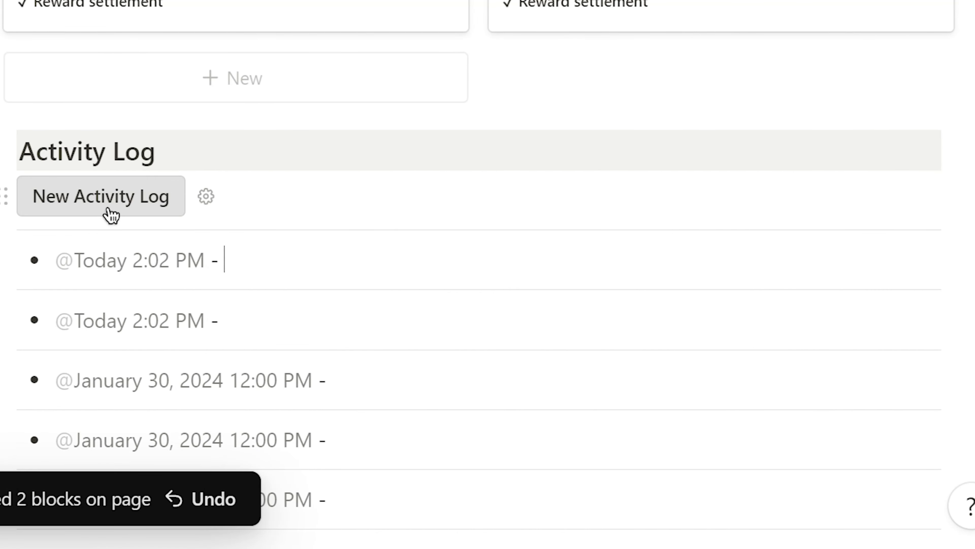
left_click(111, 215)
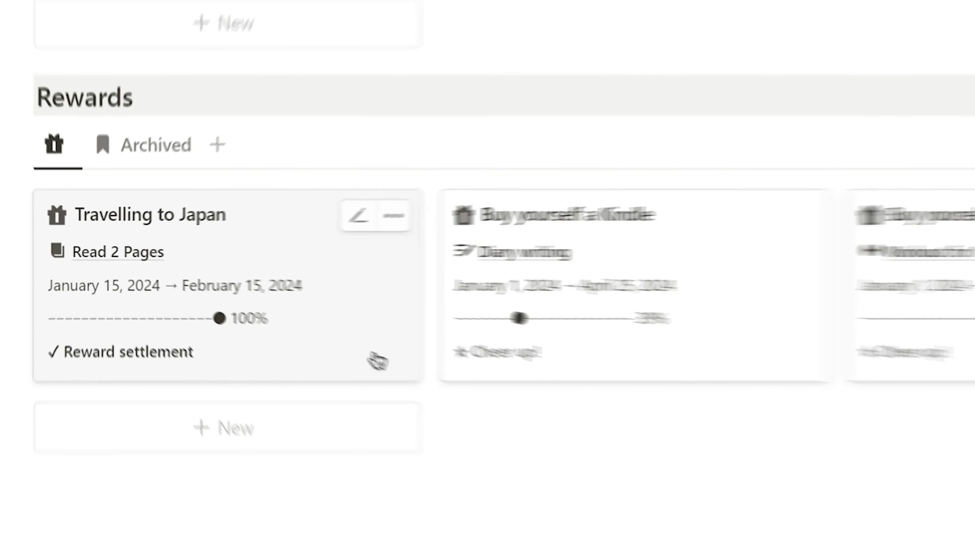
Step: Set the Travelling to Japan reward's Result to Goal Failure, archive it, and view Archived rewards
left_click(429, 331)
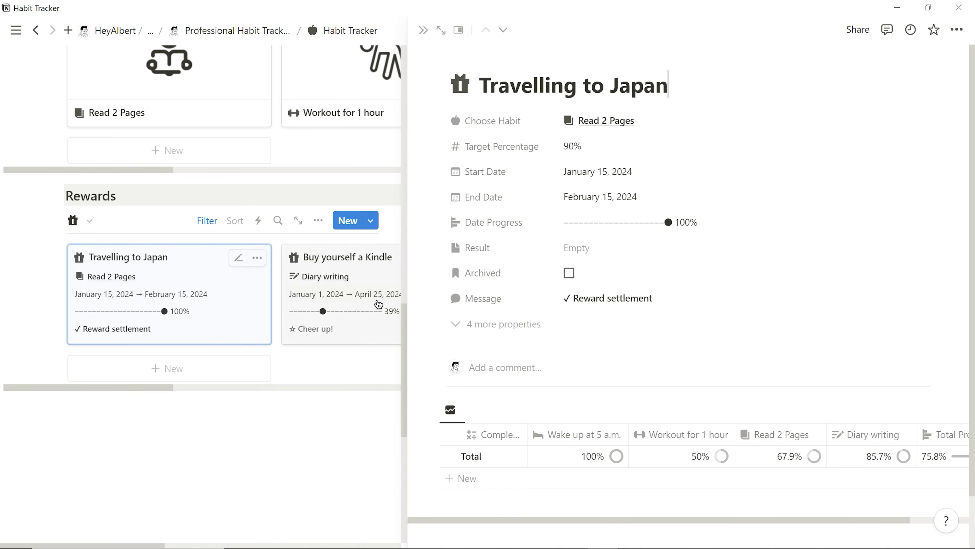
left_click(633, 247)
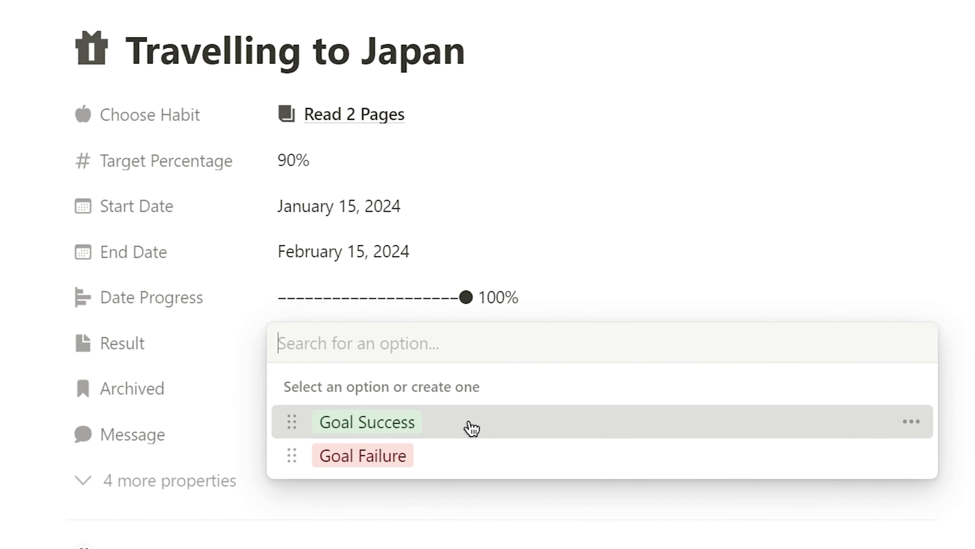
left_click(471, 427)
left_click(483, 341)
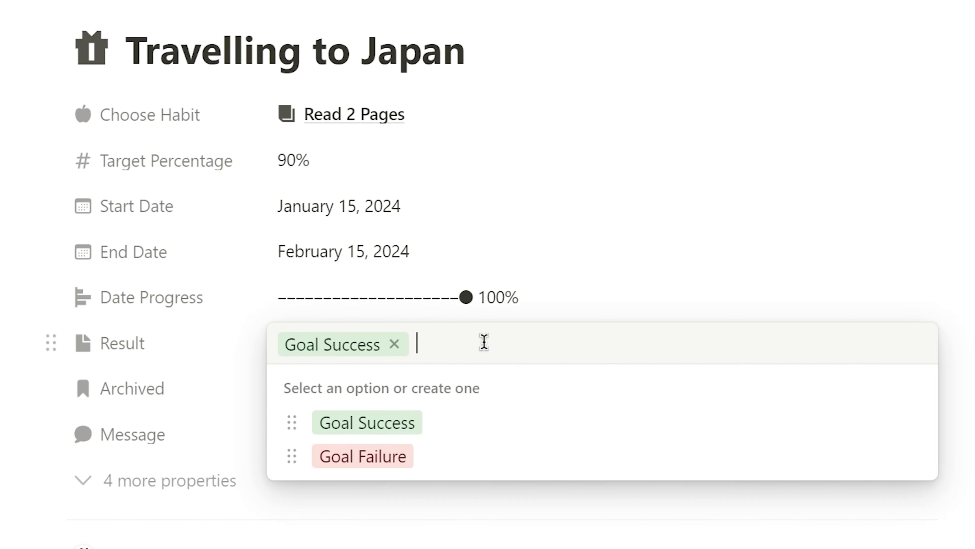
left_click(476, 457)
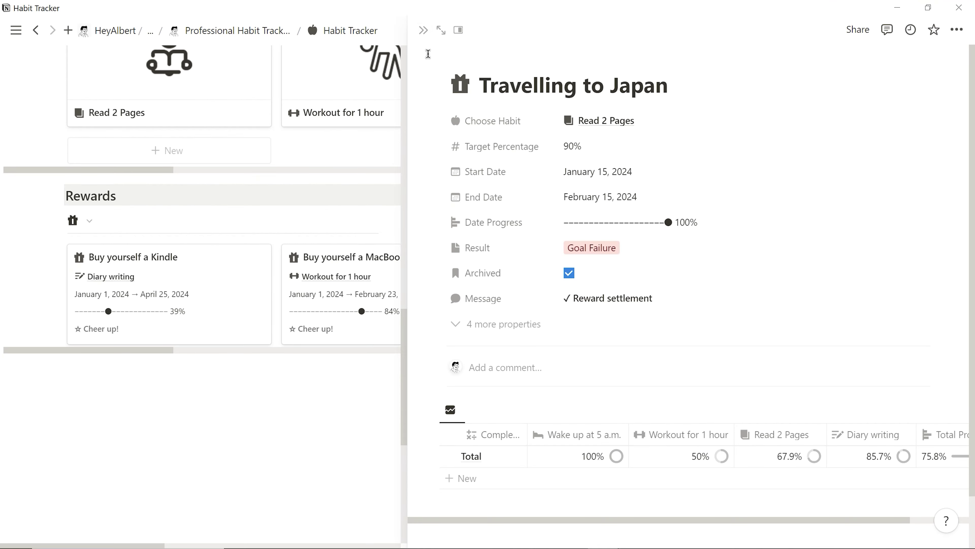
left_click(424, 31)
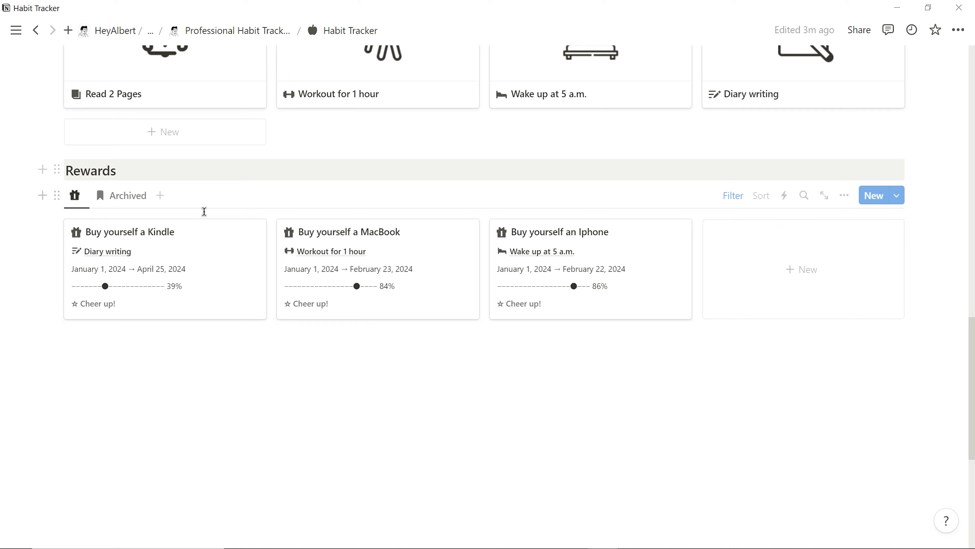
left_click(123, 200)
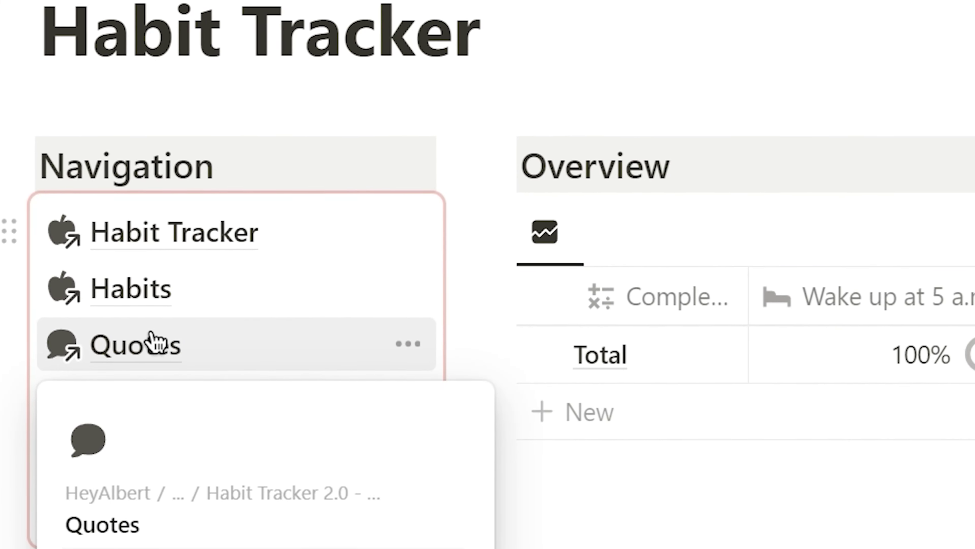
Step: On the Quotes page, create the quote 'Positivity is like a muscle: keep excercising it, and it becomes a habit.'
left_click(157, 344)
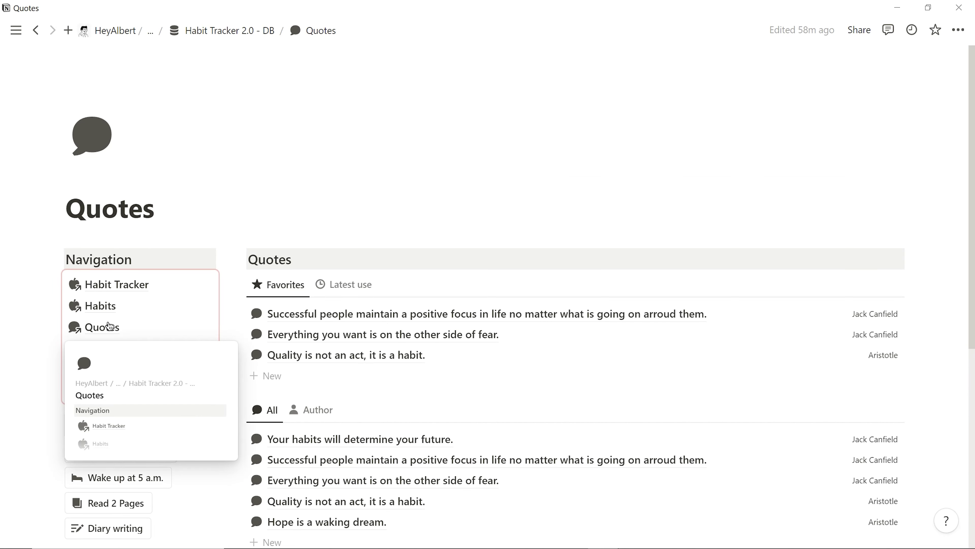
scroll(109, 325, "down", 8)
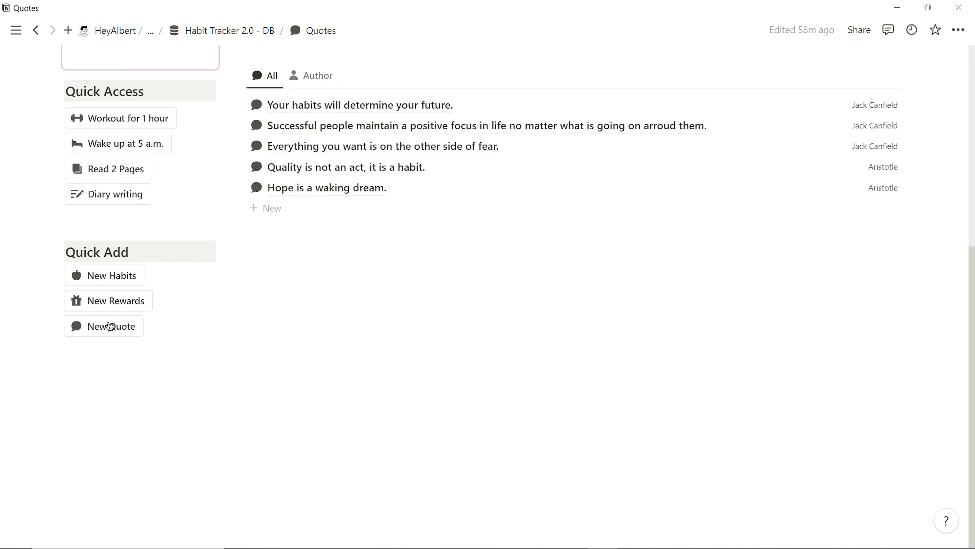
left_click(106, 324)
type("Positivity is like")
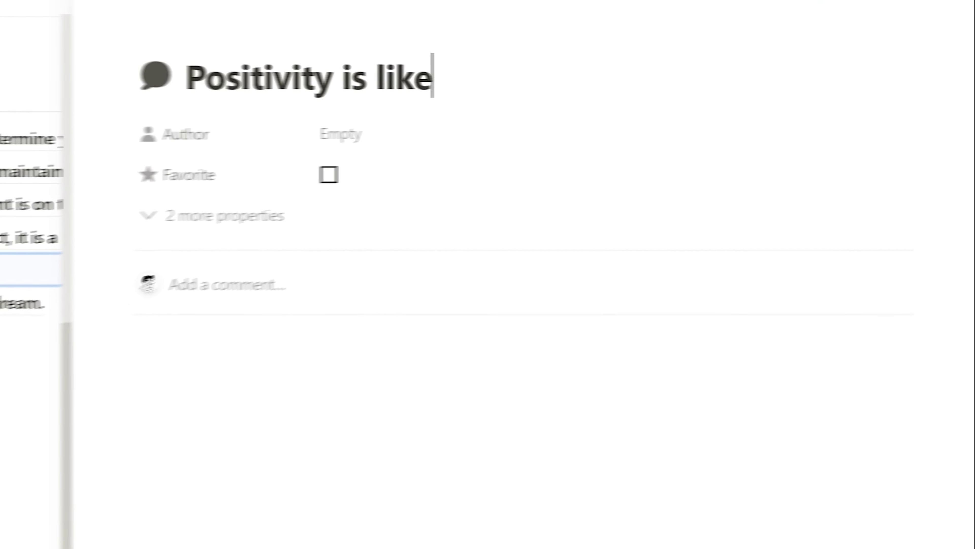
type(" a muscle: keep excercising it, and it becomes a habit.")
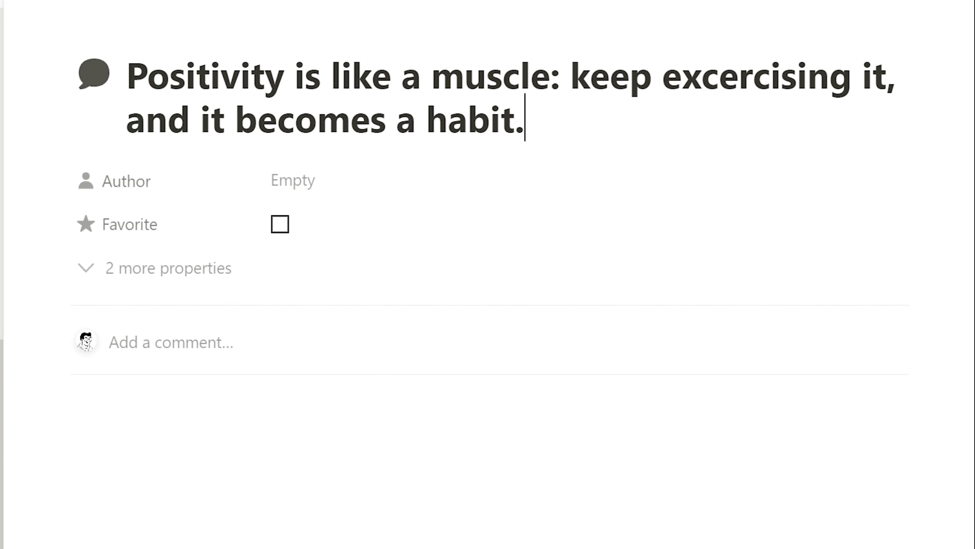
Step: Fill in the new quote's author and mark it as a favorite
left_click(294, 180)
type("Natalle Massenet")
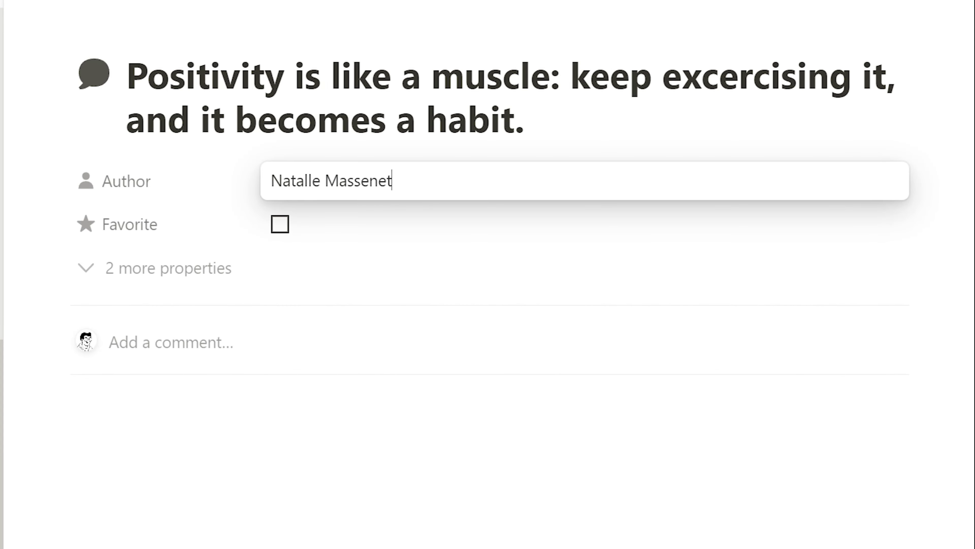
key("Return")
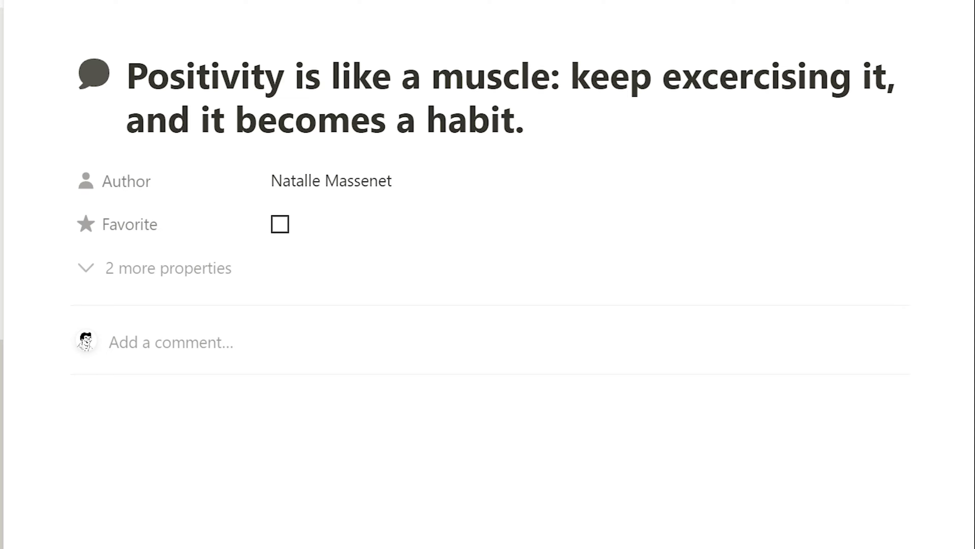
left_click(281, 223)
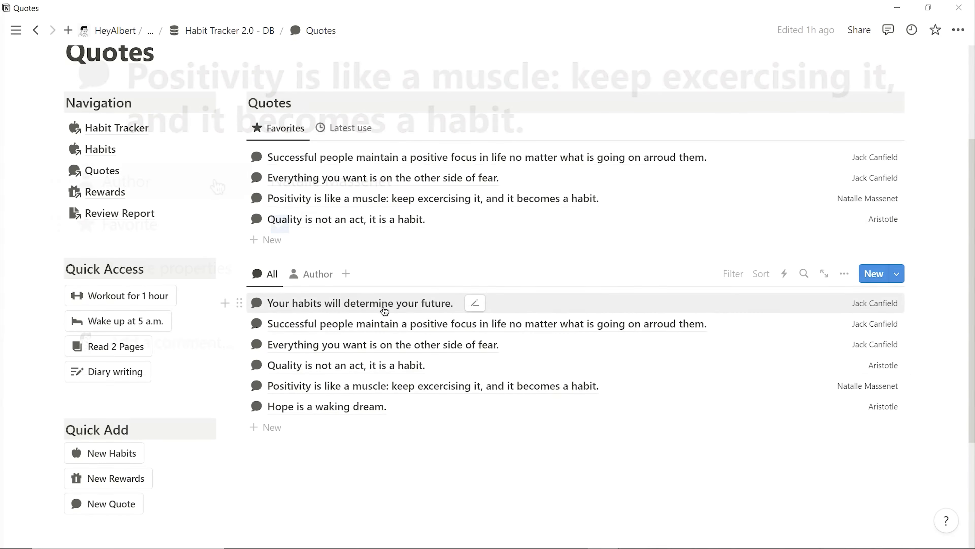
Step: Add 'Your habits will determine your future.' and 'Hope is a waking dream.' to Favorites, then check Latest use
left_click_drag(385, 305, 414, 224)
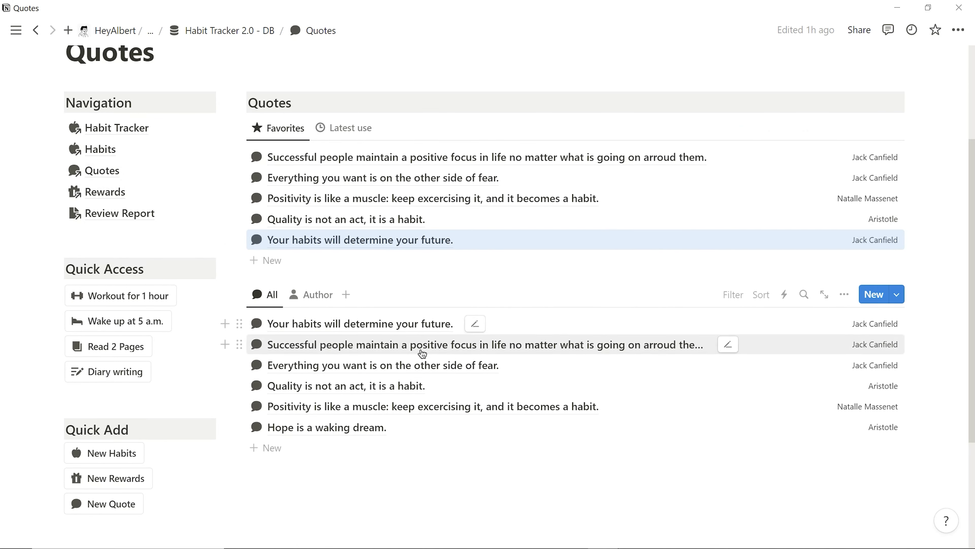
left_click_drag(327, 427, 394, 257)
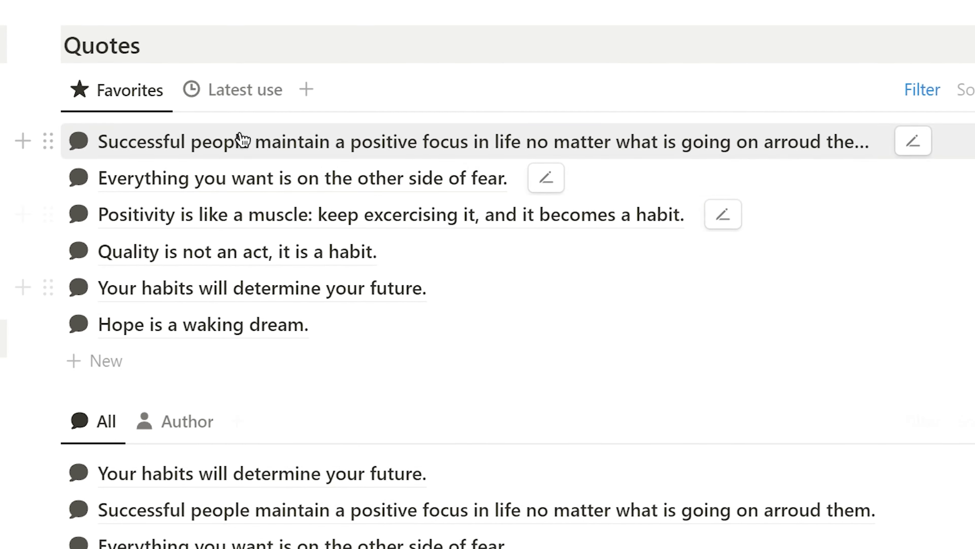
left_click(238, 100)
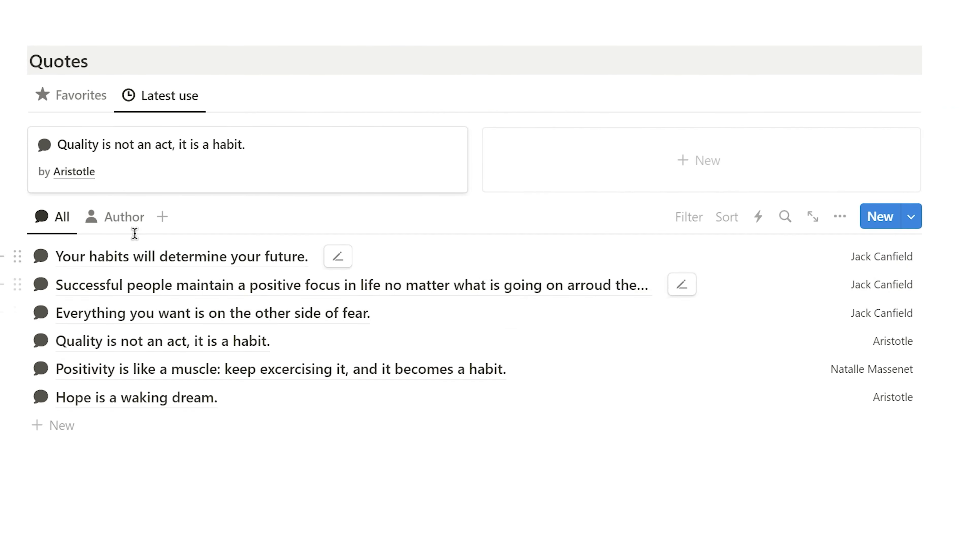
Step: Group quotes by Author and expand each of the three author groups (2, 3 and 1 quotes)
left_click(130, 226)
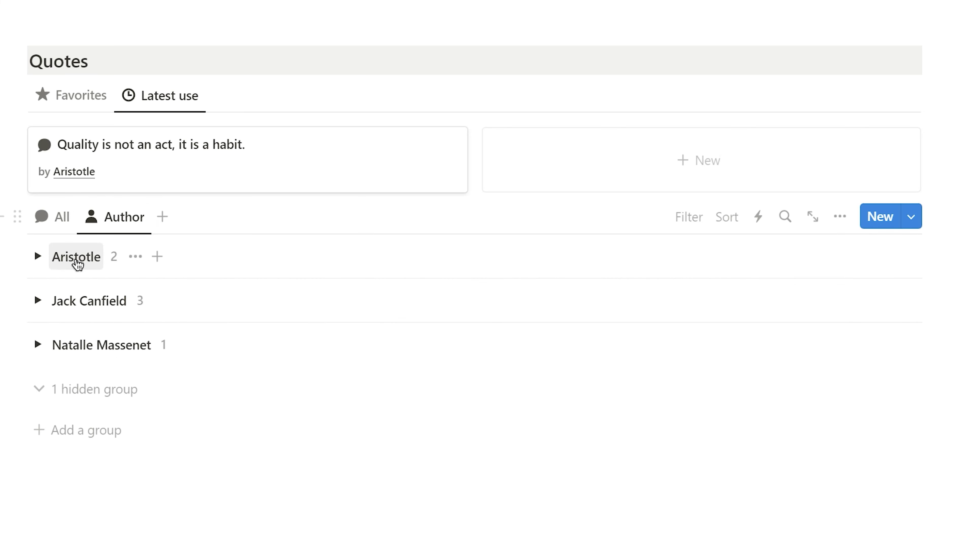
left_click(38, 301)
left_click(38, 301)
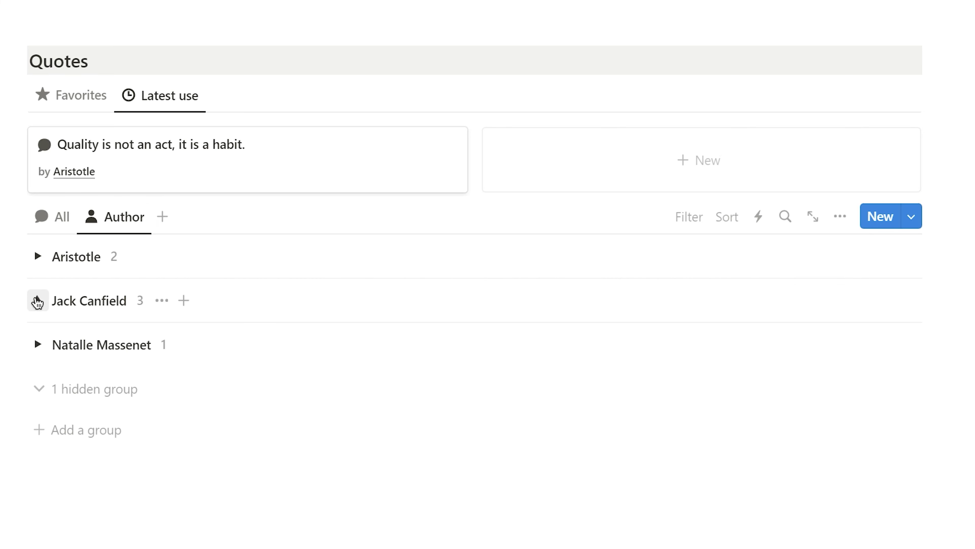
left_click(38, 257)
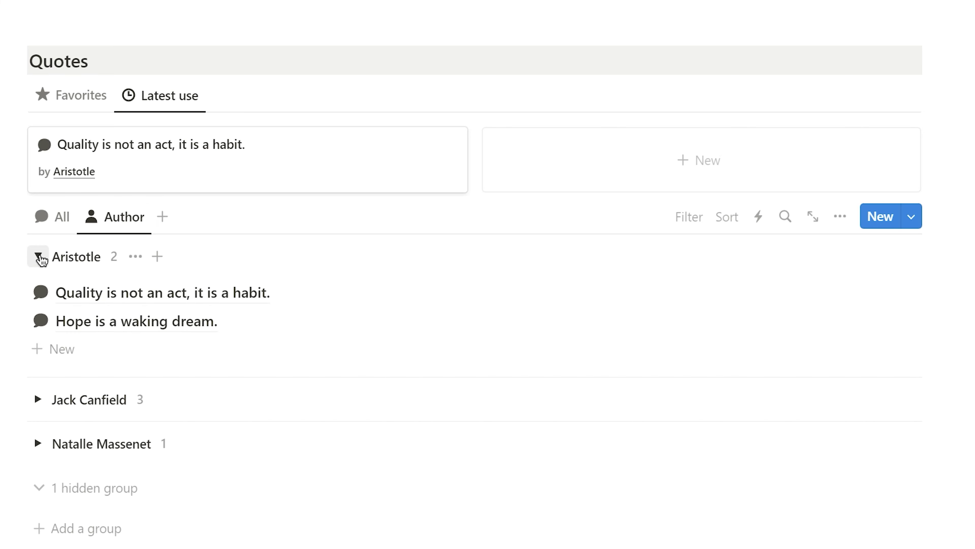
left_click(37, 344)
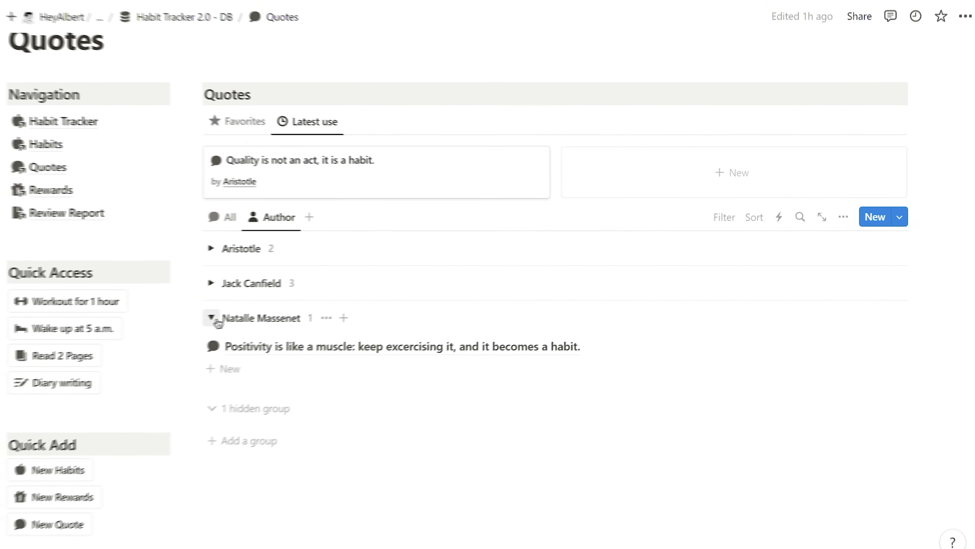
left_click(37, 344)
scroll(261, 315, "up", 4)
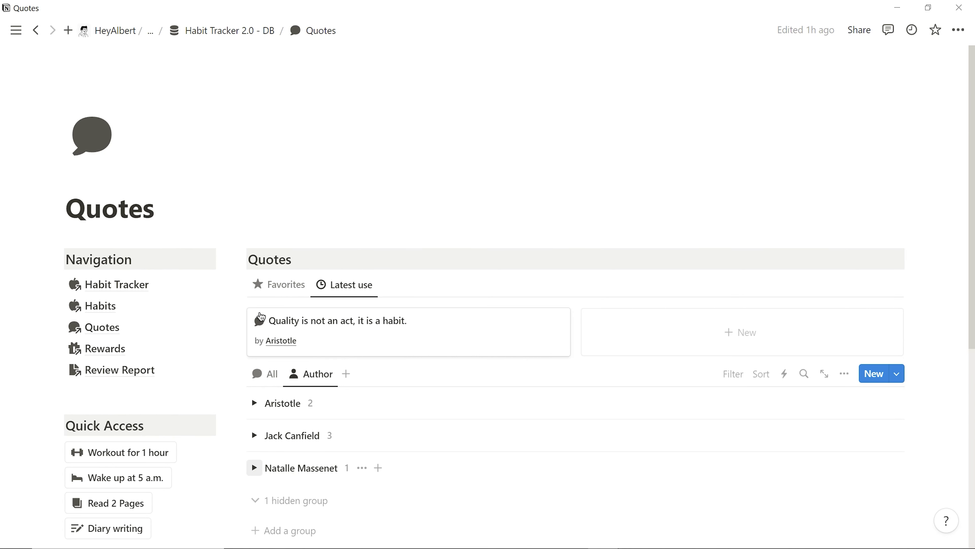
Step: On Review Report, switch Current Cycle from the weekly to the January monthly calendar
left_click(138, 378)
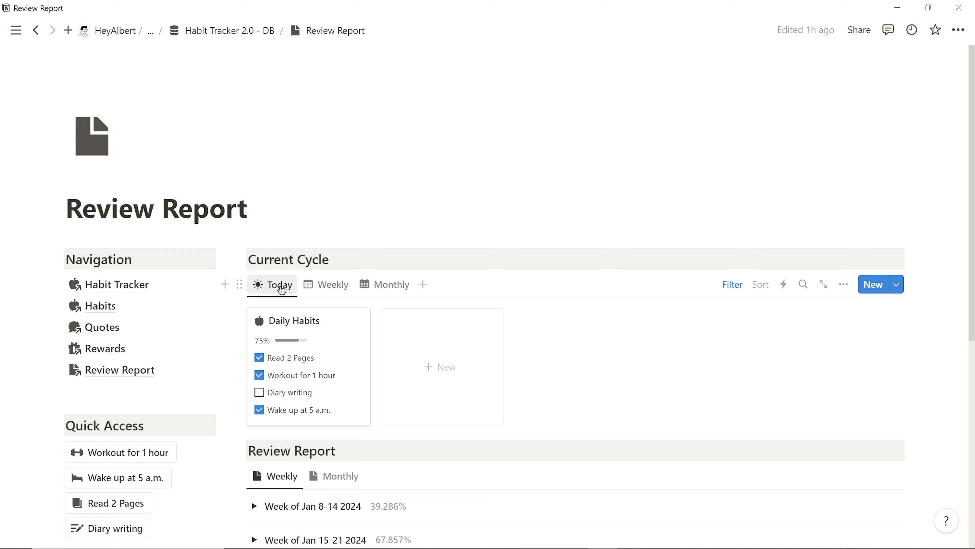
left_click(136, 281)
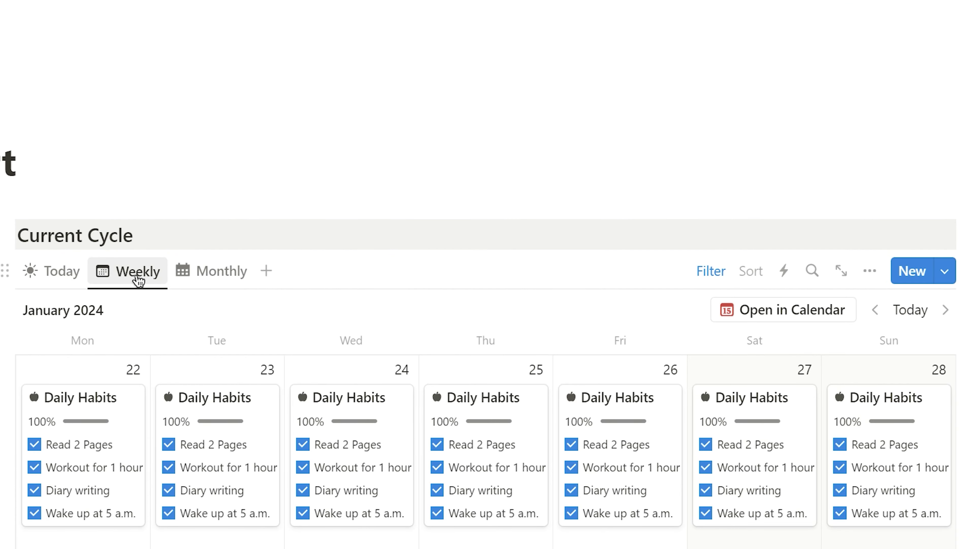
left_click(191, 272)
scroll(191, 273, "down", 15)
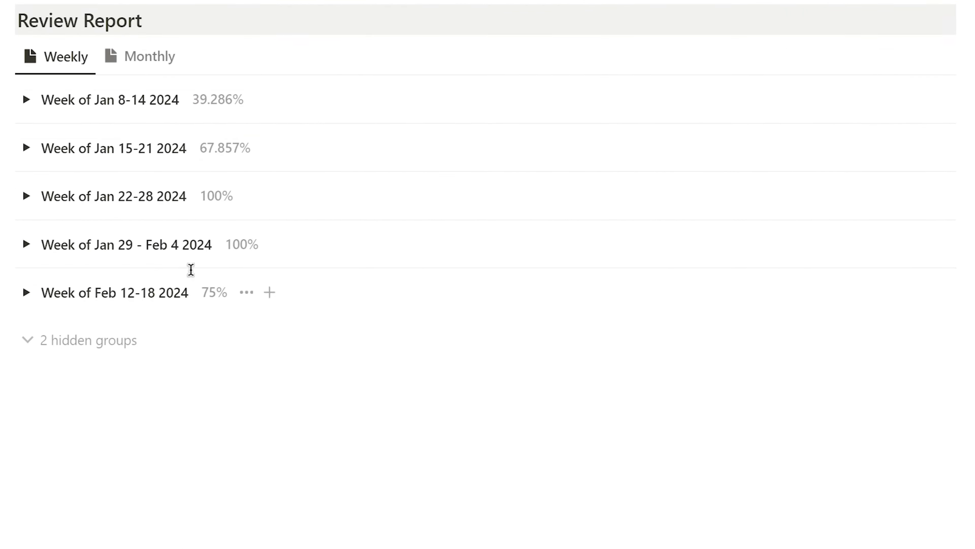
Step: Toggle the Jan 8-14 and Jan 15-21 weekly reports, then collapse the Jan and Feb 2024 monthly reports
left_click(28, 99)
left_click(30, 98)
left_click(31, 148)
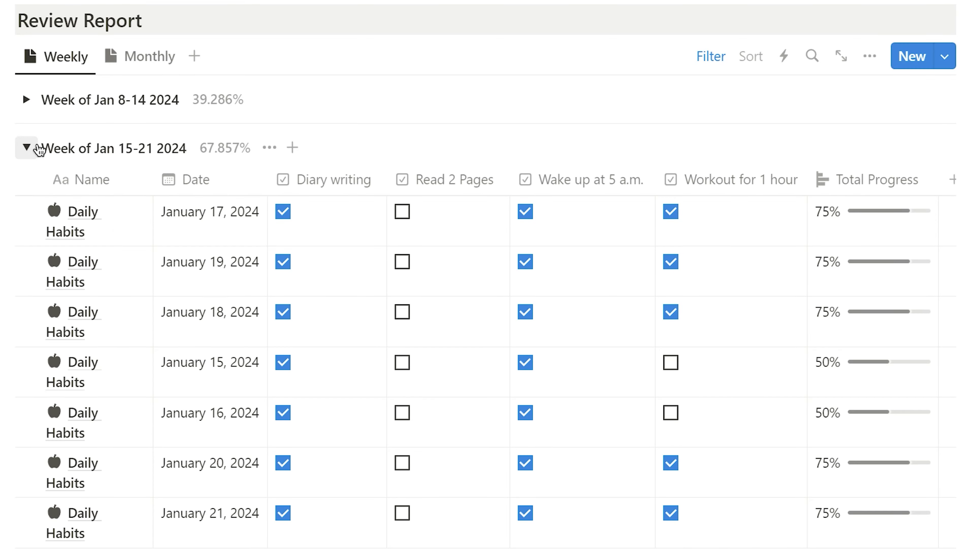
left_click(30, 148)
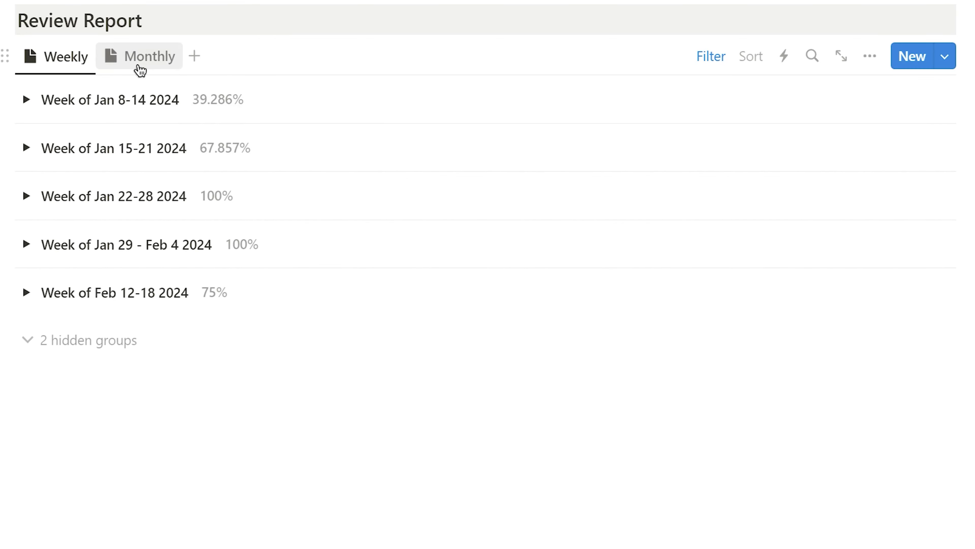
left_click(138, 62)
left_click(24, 100)
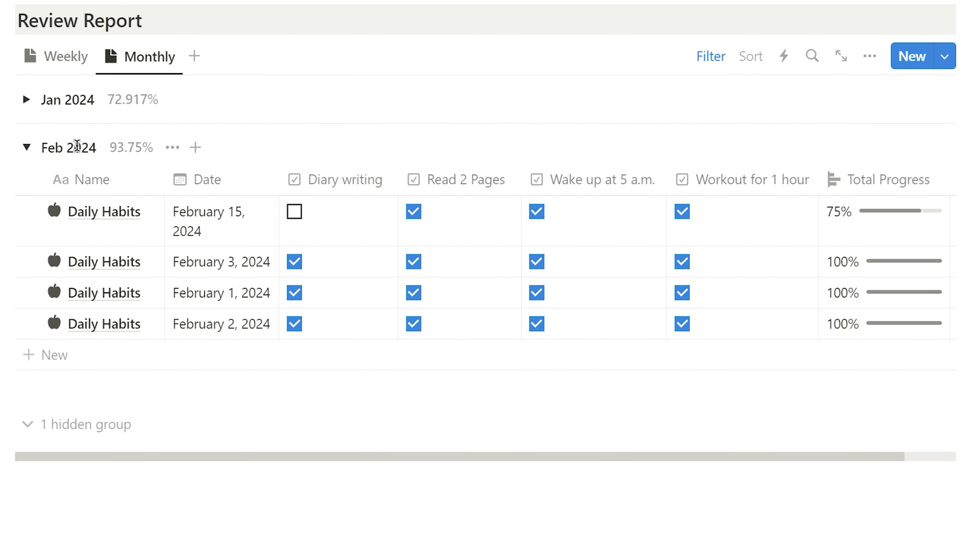
left_click(73, 146)
scroll(114, 240, "up", 10)
scroll(340, 294, "up", 6)
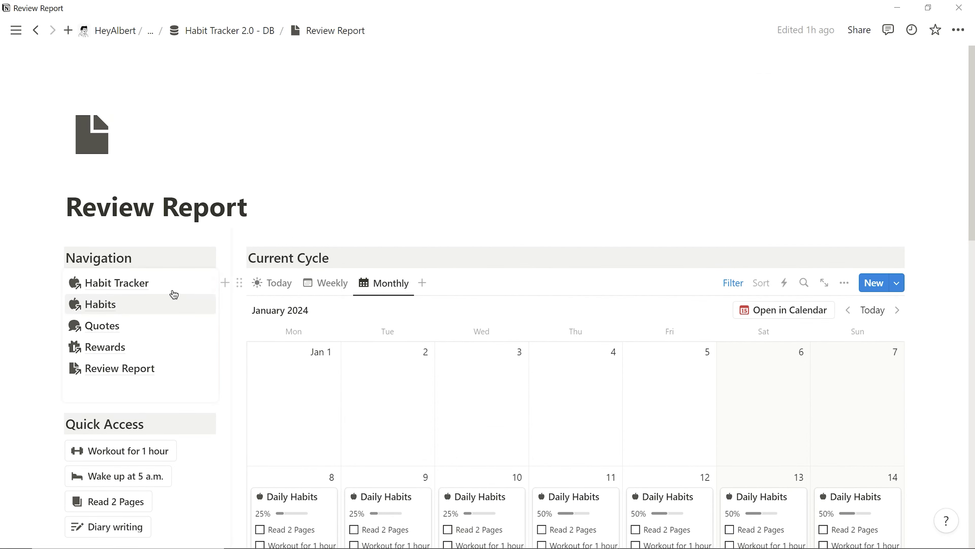
Step: From the Habit Tracker dashboard, create a new habit, a new quote and a new reward
left_click(124, 285)
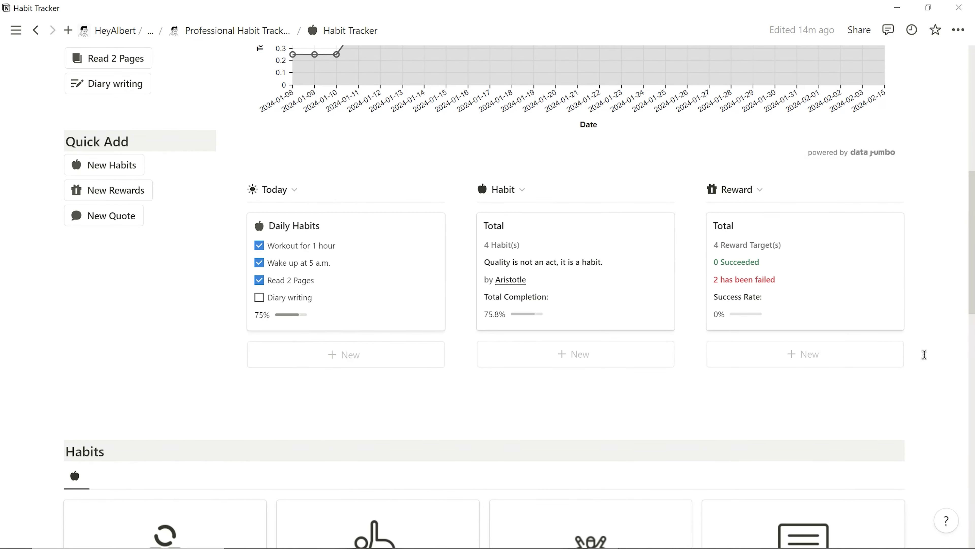
left_click(92, 169)
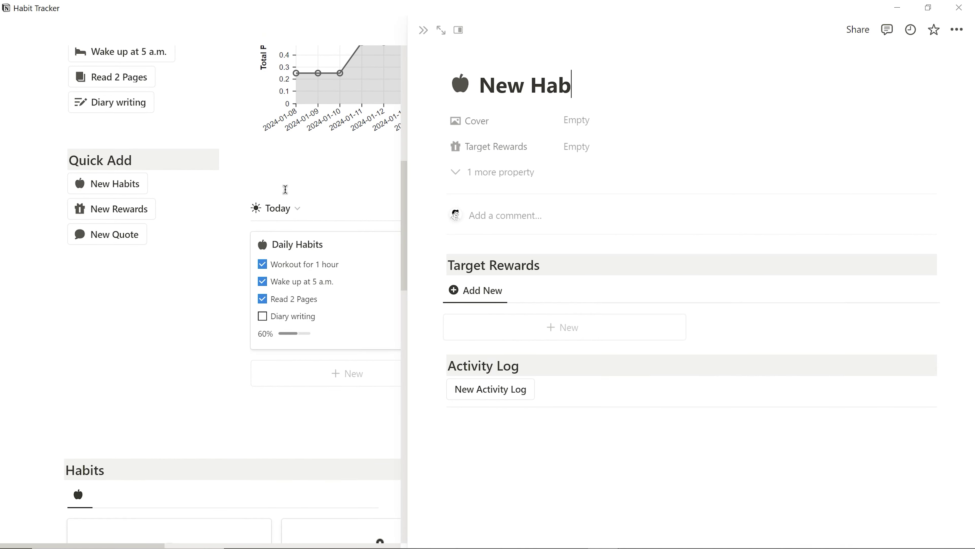
left_click(108, 219)
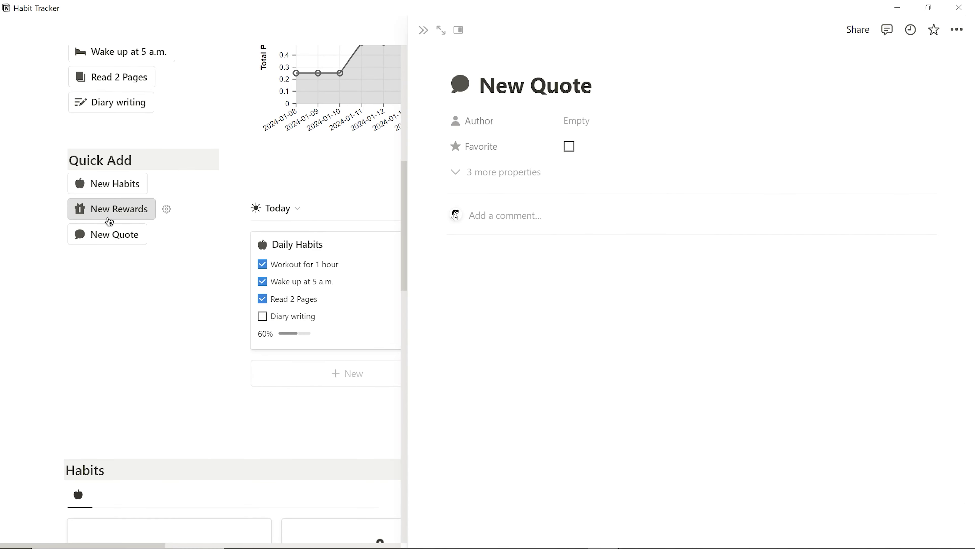
left_click(135, 200)
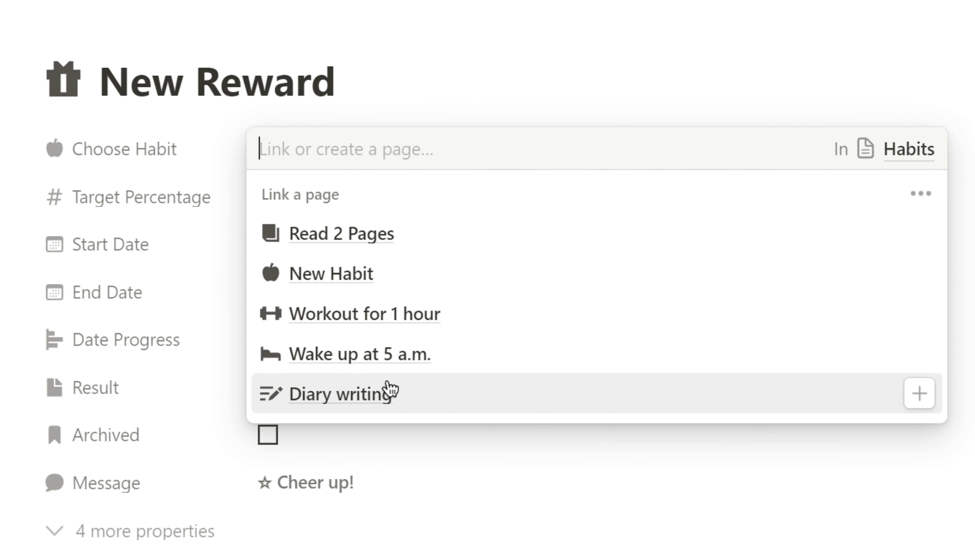
Step: Reopen the New Reward card in Rewards and link it to the habit New Habit
key("Escape")
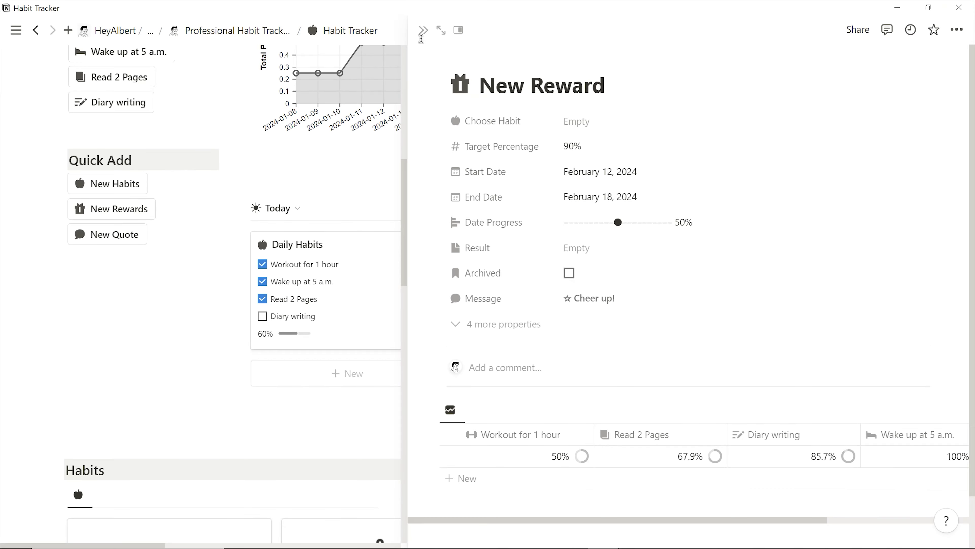
left_click(423, 34)
scroll(598, 147, "down", 10)
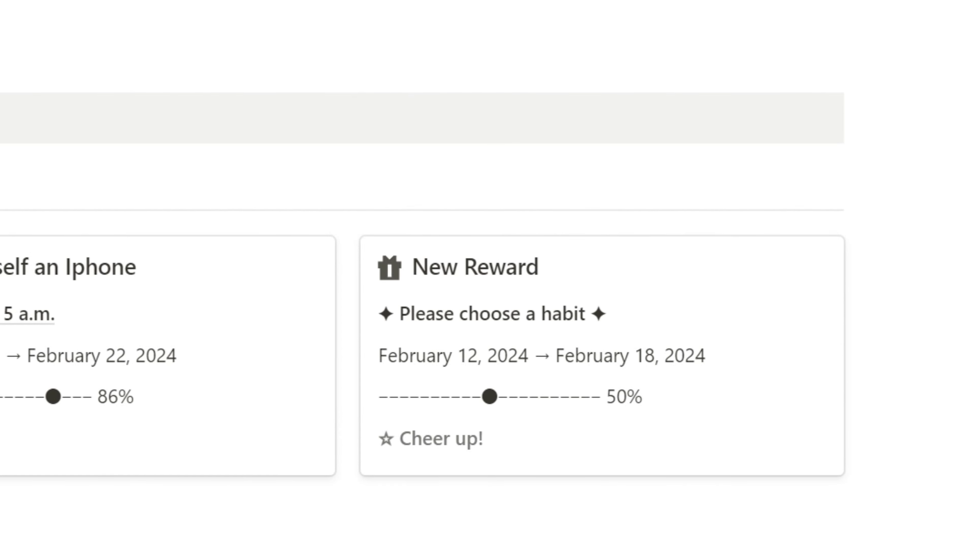
left_click(700, 305)
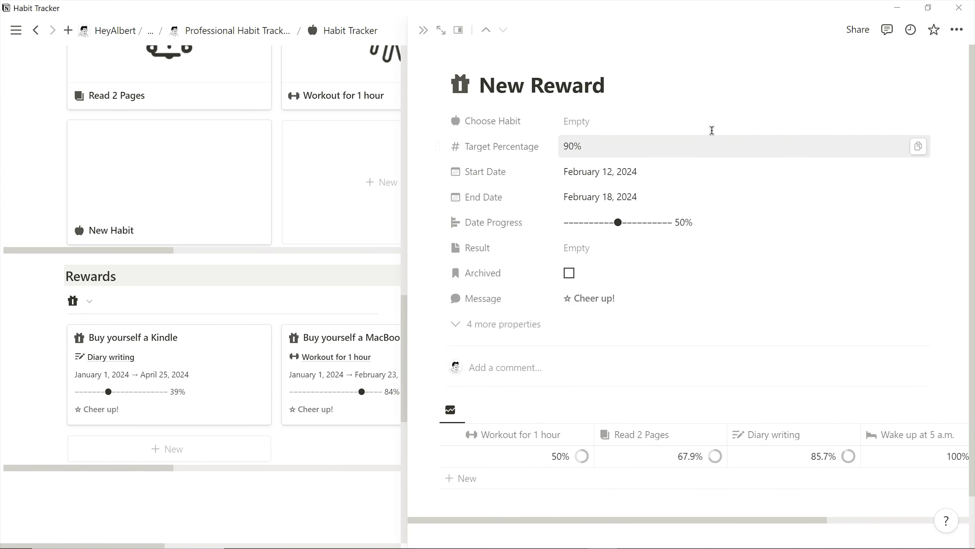
left_click(705, 120)
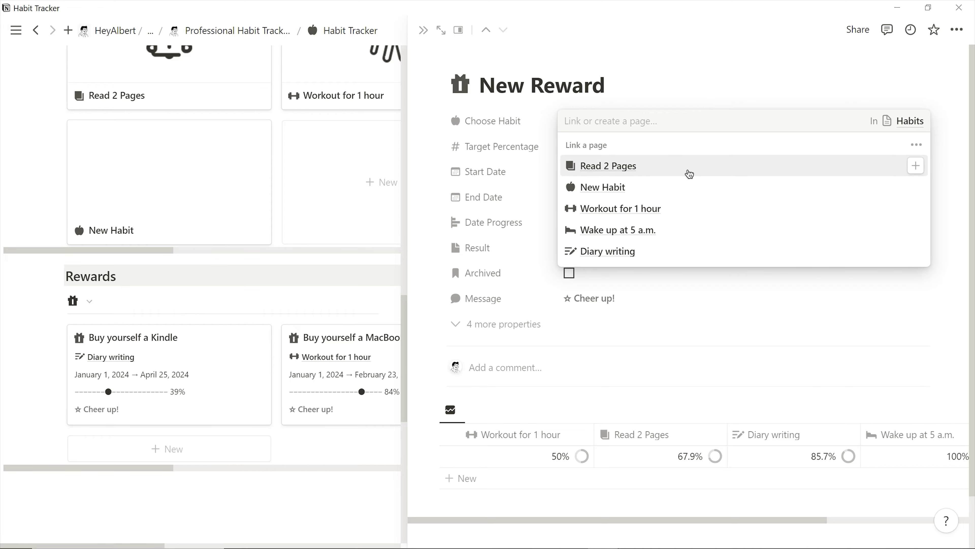
left_click(670, 191)
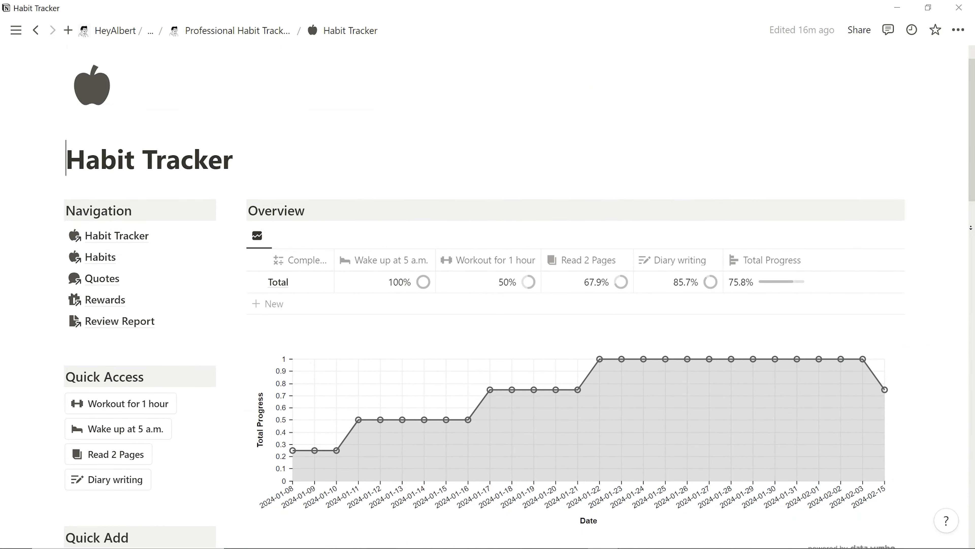
Step: Scroll the Habit Tracker page past the chart and Reward summary cards down to the Habits and Rewards galleries
scroll(487, 286, "down", 1)
scroll(487, 286, "down", 3)
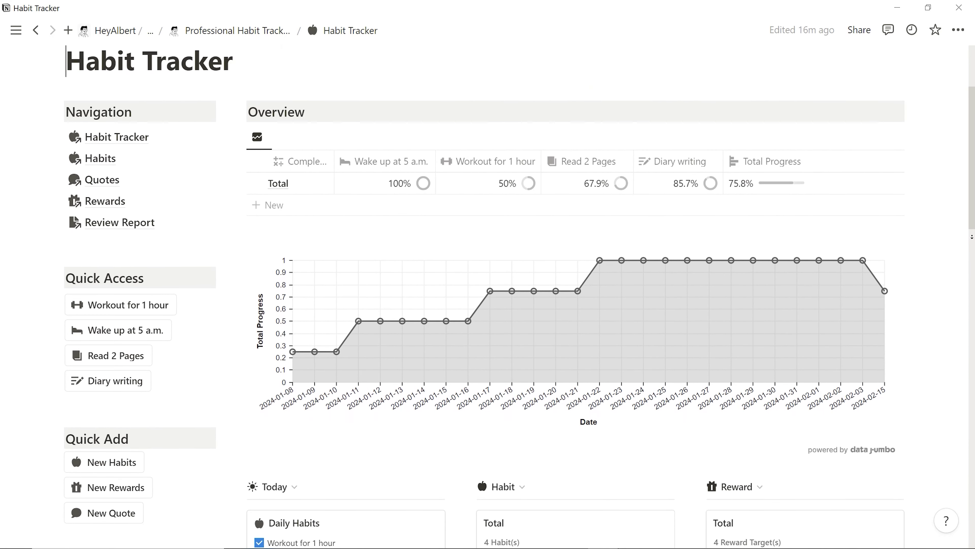
scroll(487, 286, "down", 3)
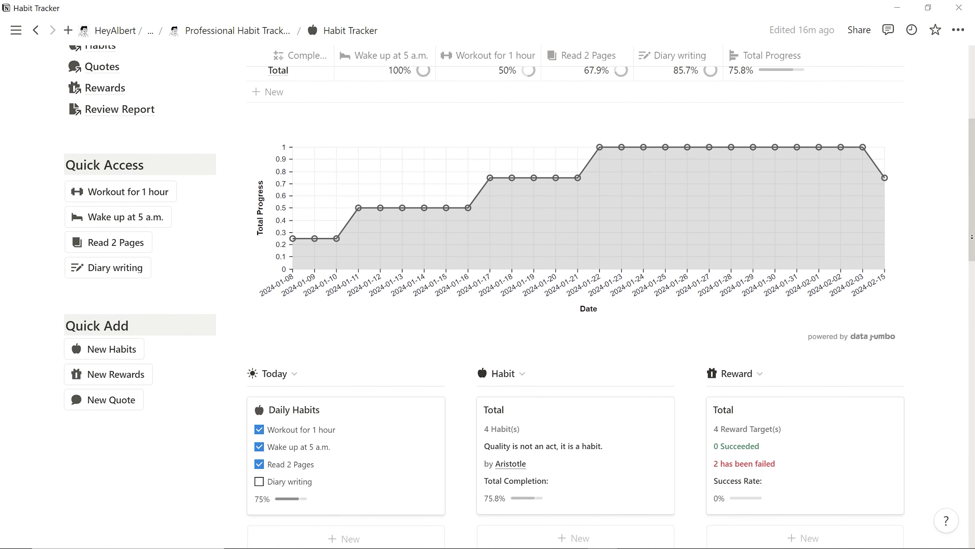
scroll(488, 286, "down", 3)
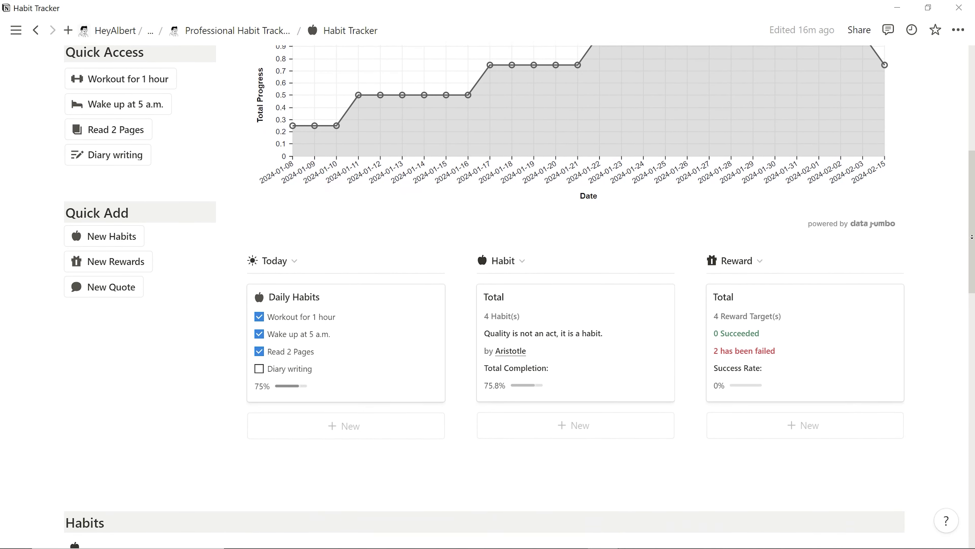
scroll(488, 287, "down", 3)
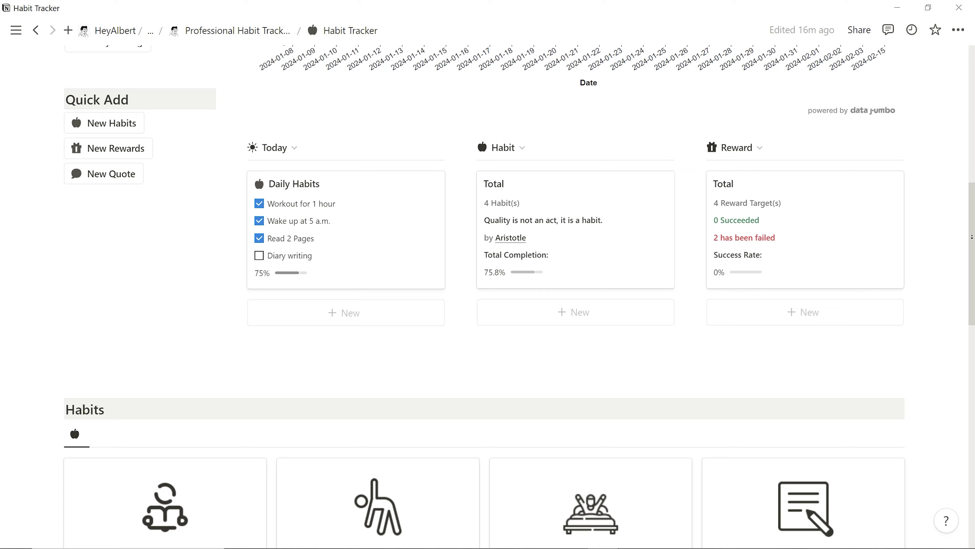
scroll(487, 286, "down", 3)
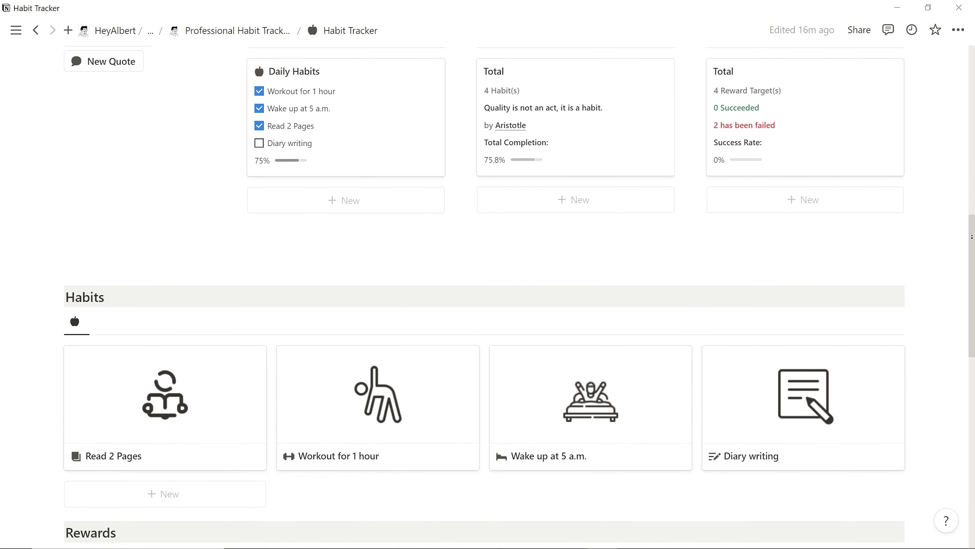
scroll(488, 287, "down", 3)
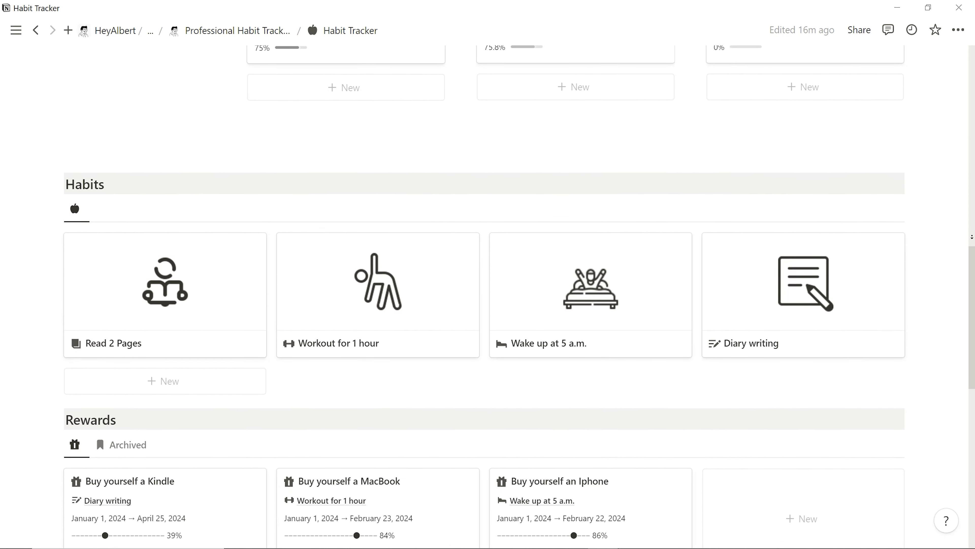